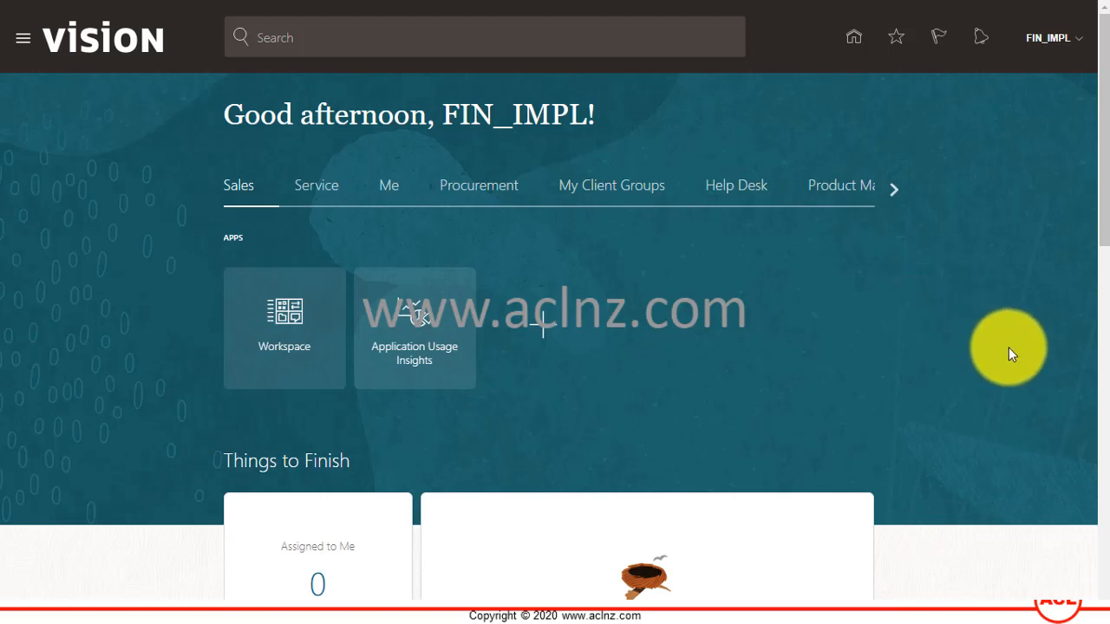
# - Open the Manage Recurring Bill Plans page from the Receivables Billing work area
pyautogui.click(22, 42)
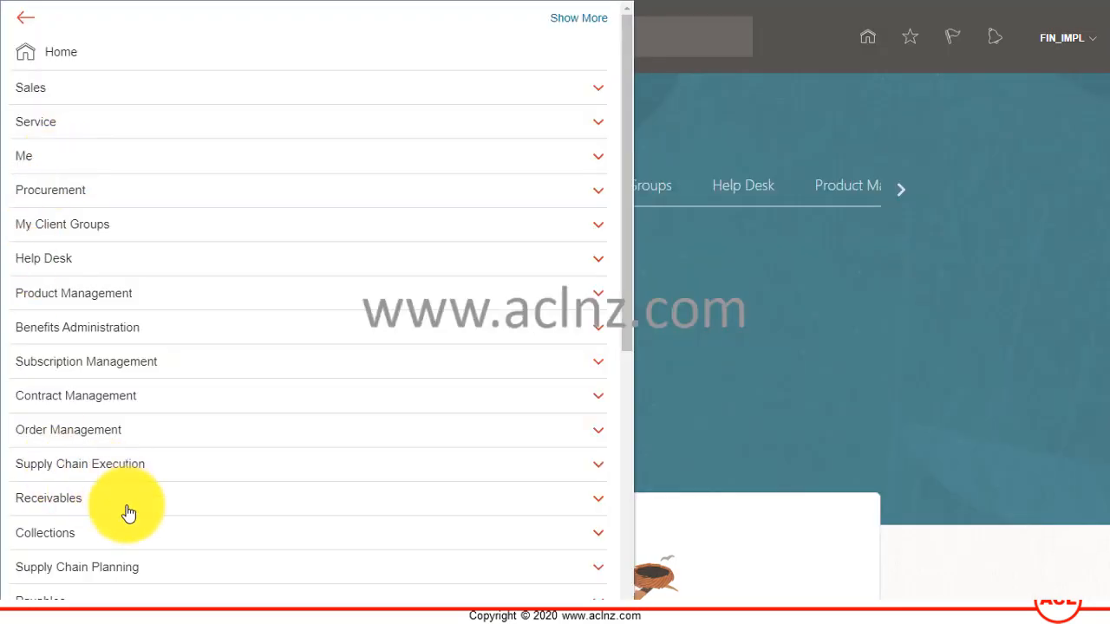
pyautogui.click(72, 497)
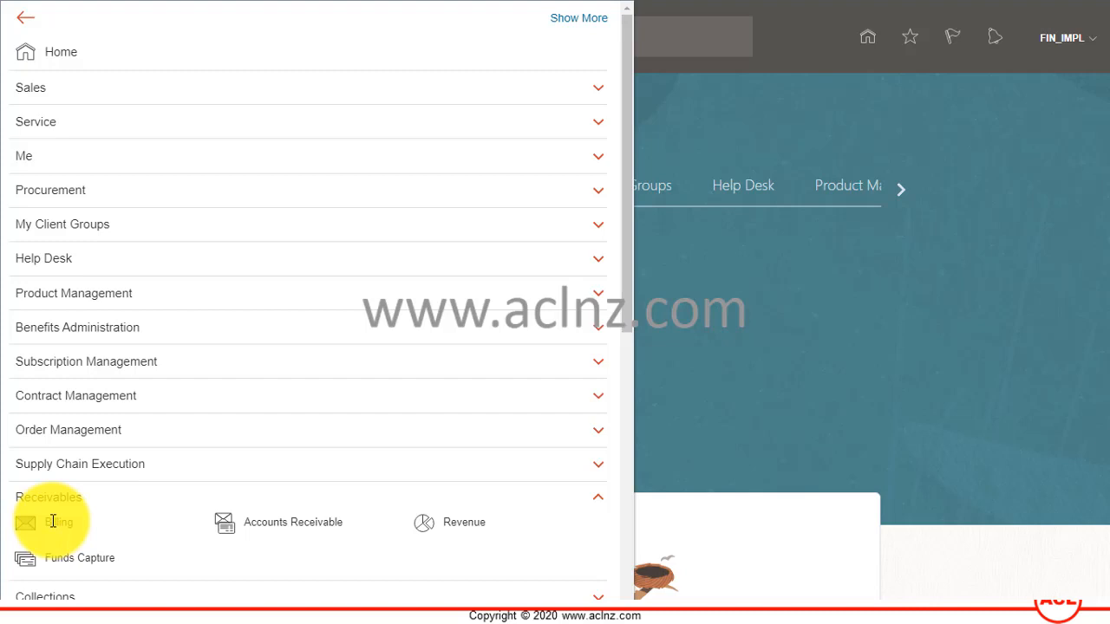
pyautogui.click(52, 521)
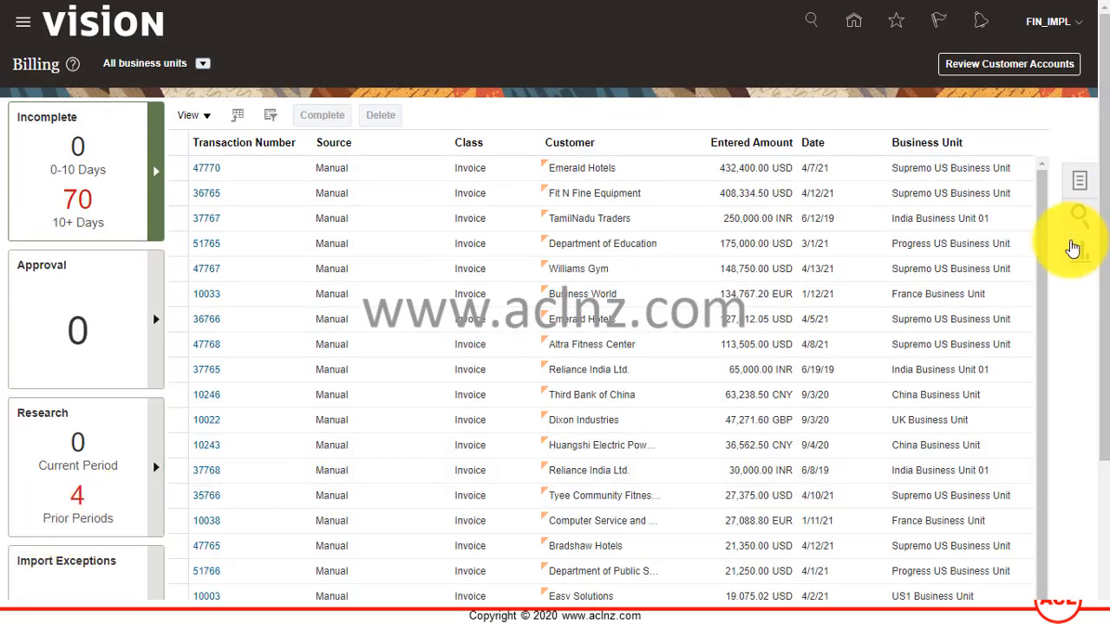
pyautogui.click(1085, 191)
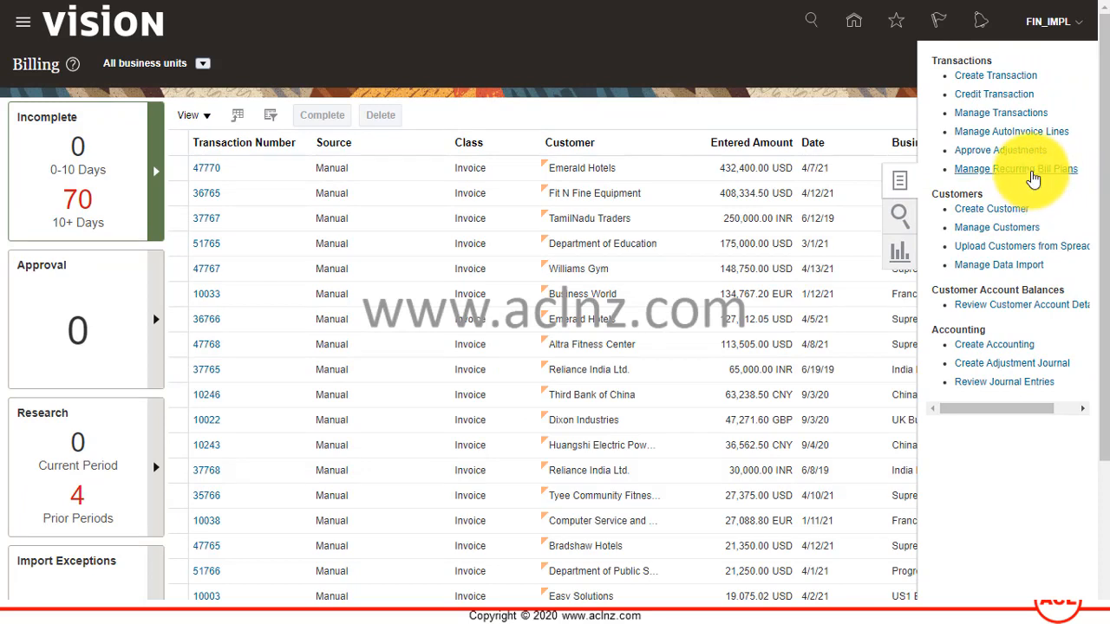
pyautogui.click(1030, 171)
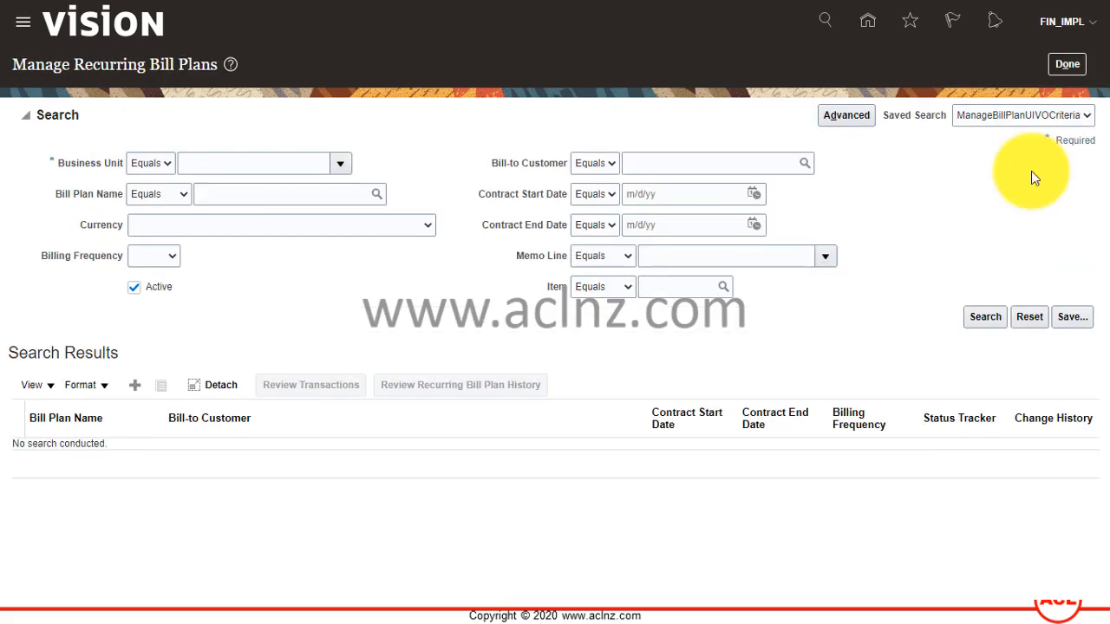
# - Set the bill plan search's business unit to US1 Business Unit
pyautogui.click(342, 167)
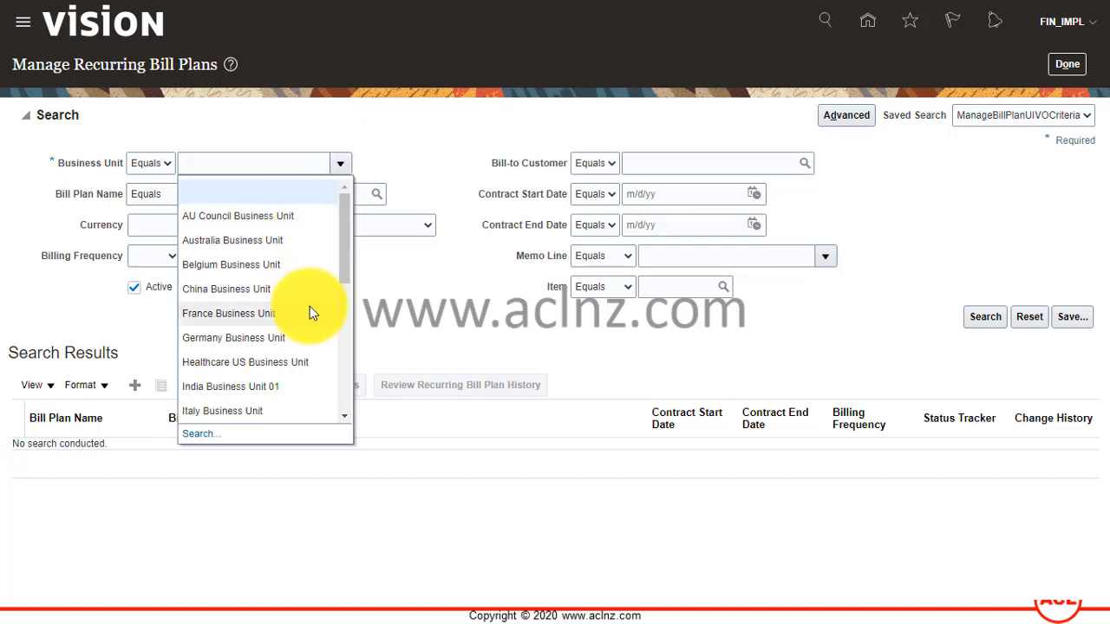
pyautogui.scroll(-6, 310, 313)
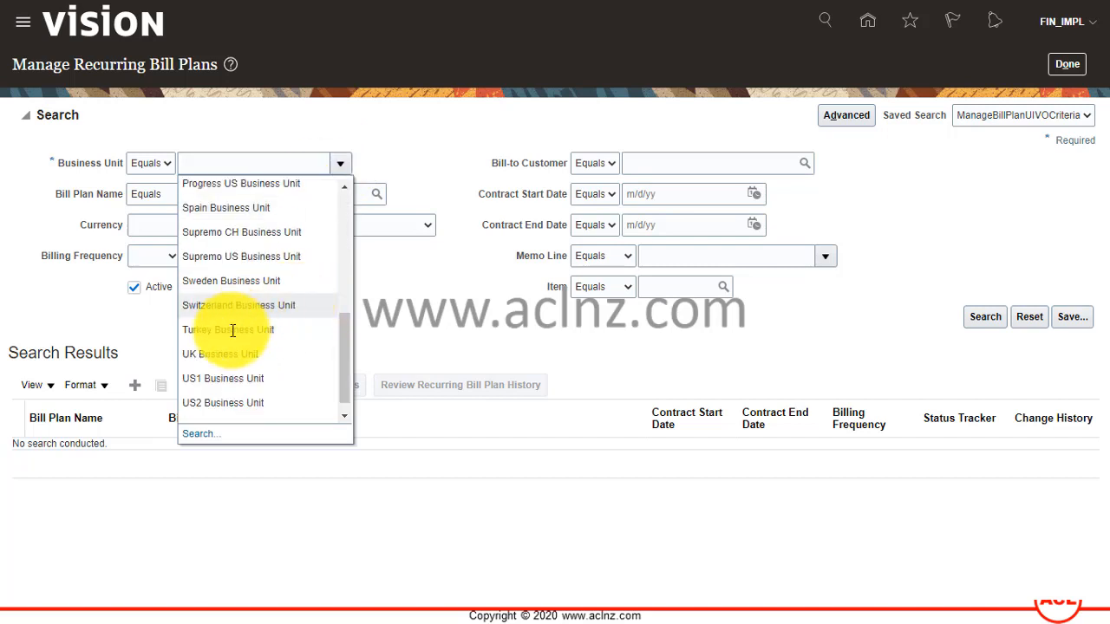
pyautogui.click(221, 376)
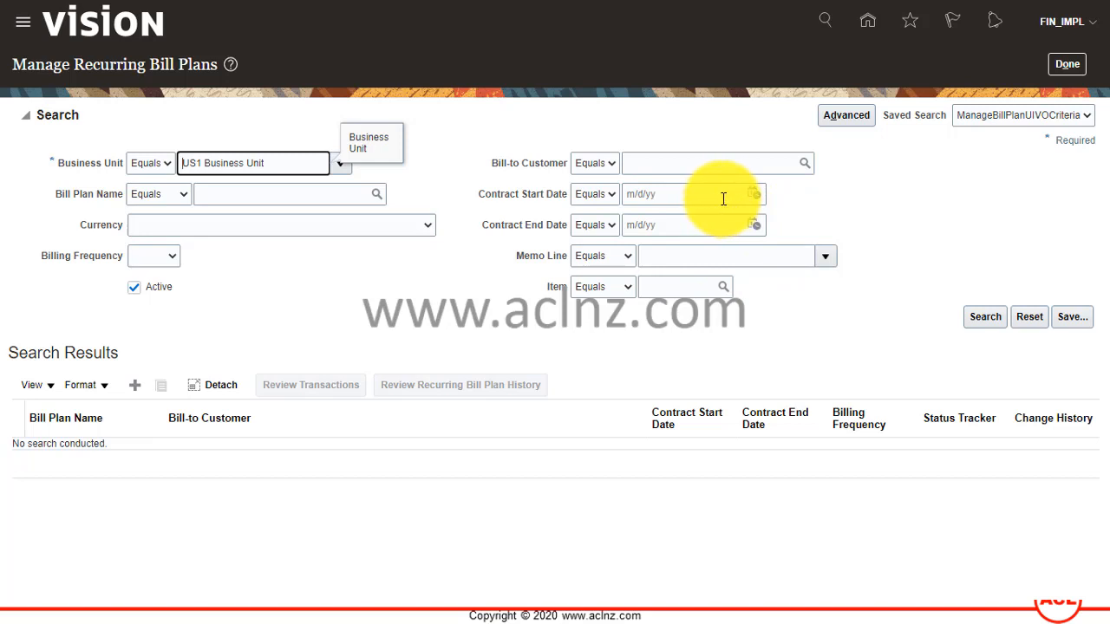
# - Choose Computer Service and Rentals as the bill-to customer and search for its recurring bill plans
pyautogui.click(682, 161)
pyautogui.write('Cus')
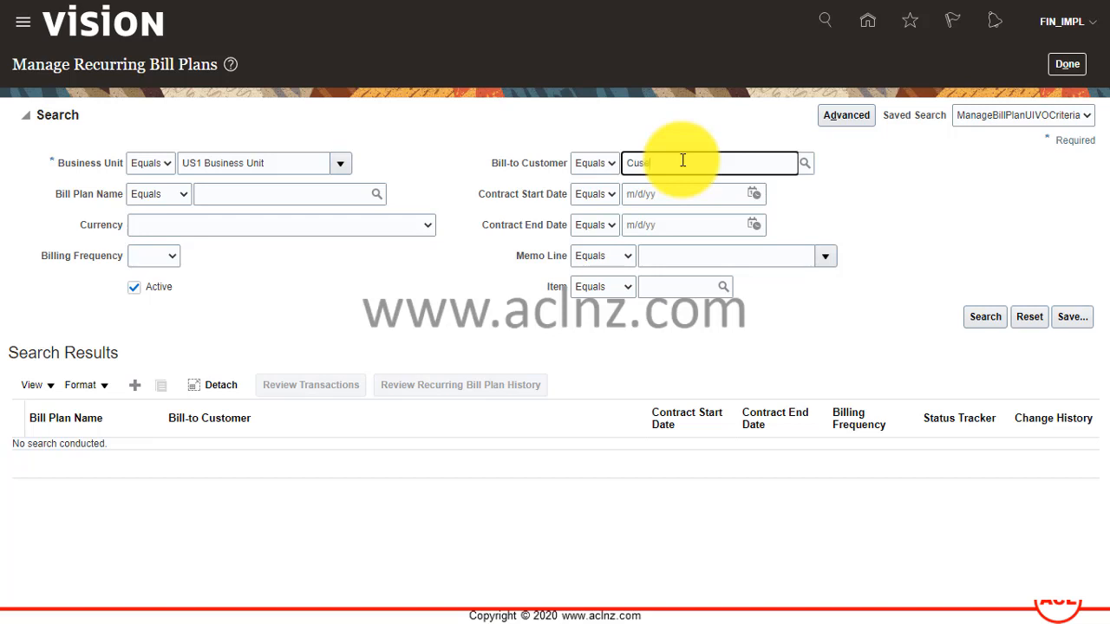
pyautogui.press('BackSpace')
pyautogui.press('BackSpace')
pyautogui.press('BackSpace')
pyautogui.write('Computer Service')
pyautogui.click(805, 166)
pyautogui.click(831, 368)
pyautogui.click(285, 421)
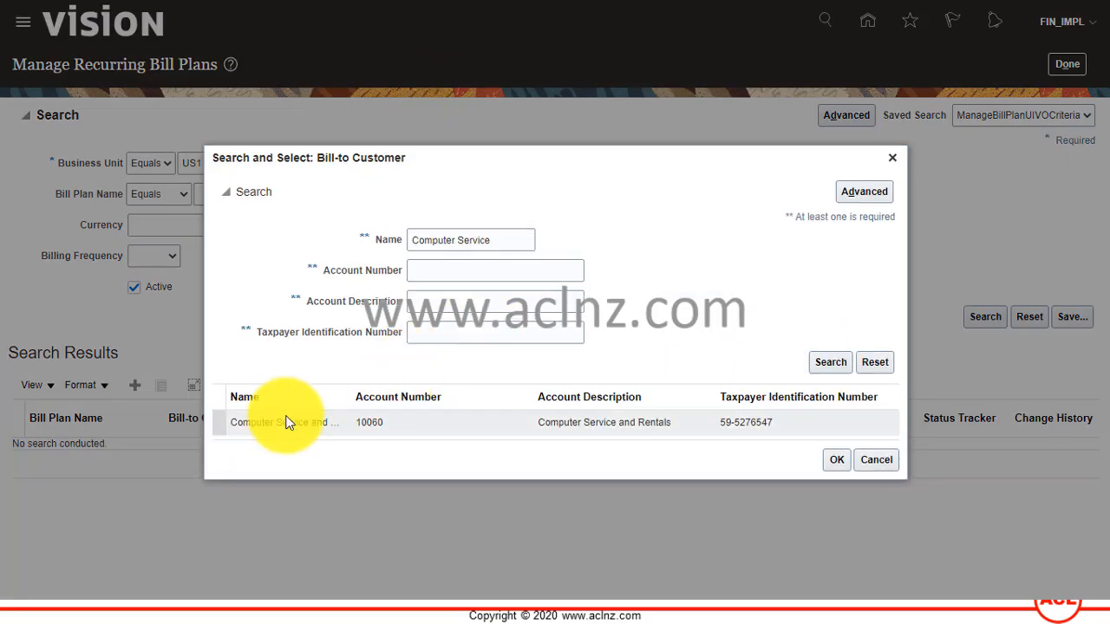
pyautogui.click(839, 459)
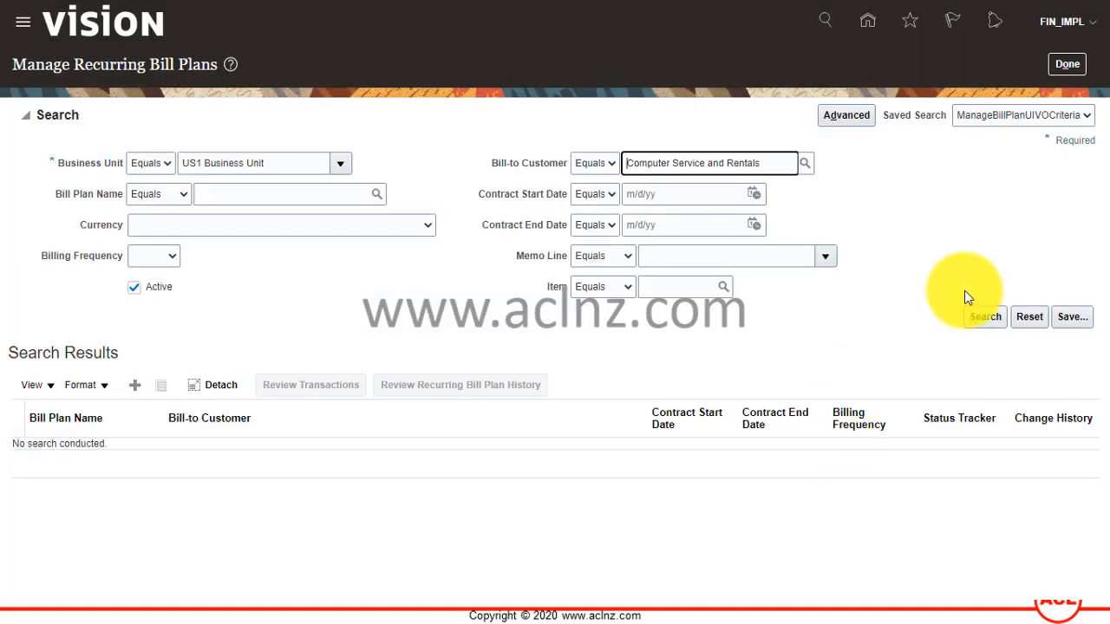
pyautogui.click(985, 321)
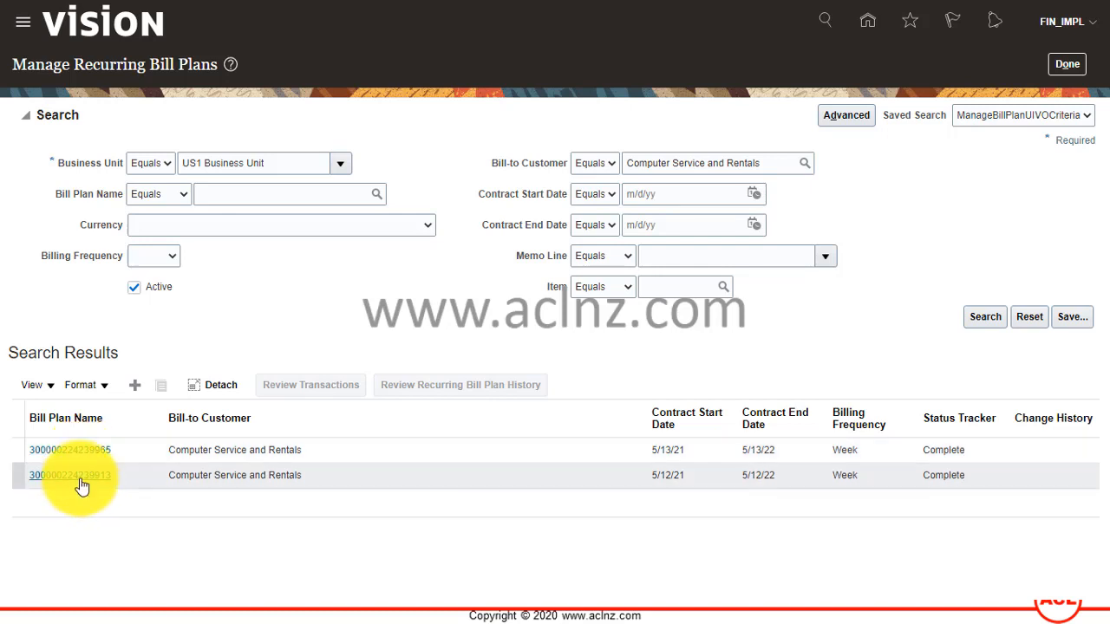
# - Open the bill plan with the 5/12/21 contract start date and examine its billing frequency and line quantity, price and amount
pyautogui.click(78, 475)
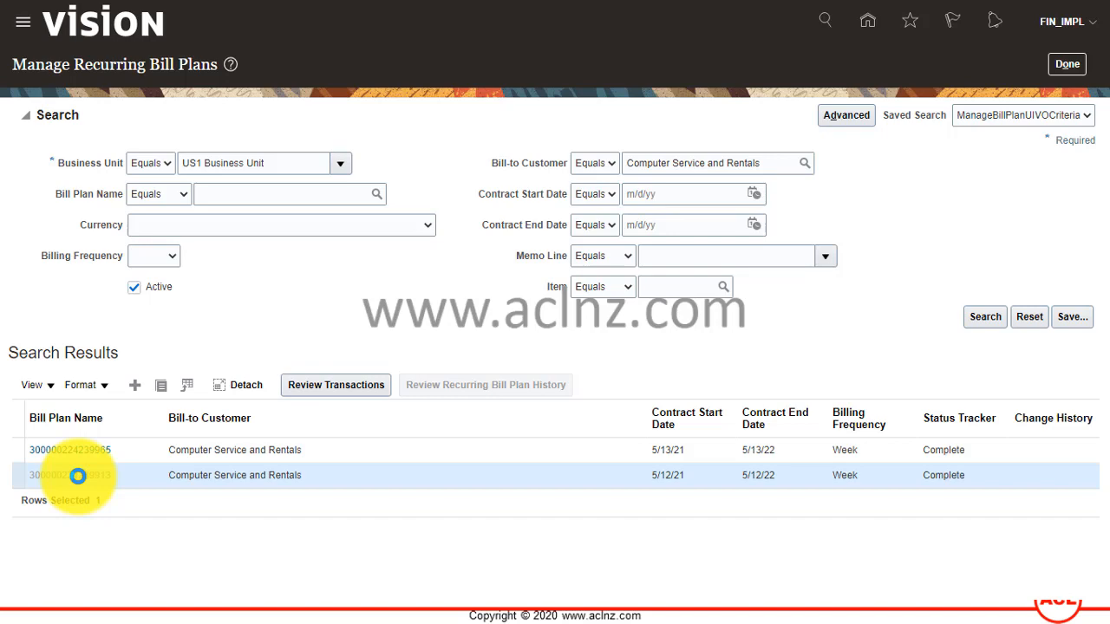
pyautogui.click(77, 475)
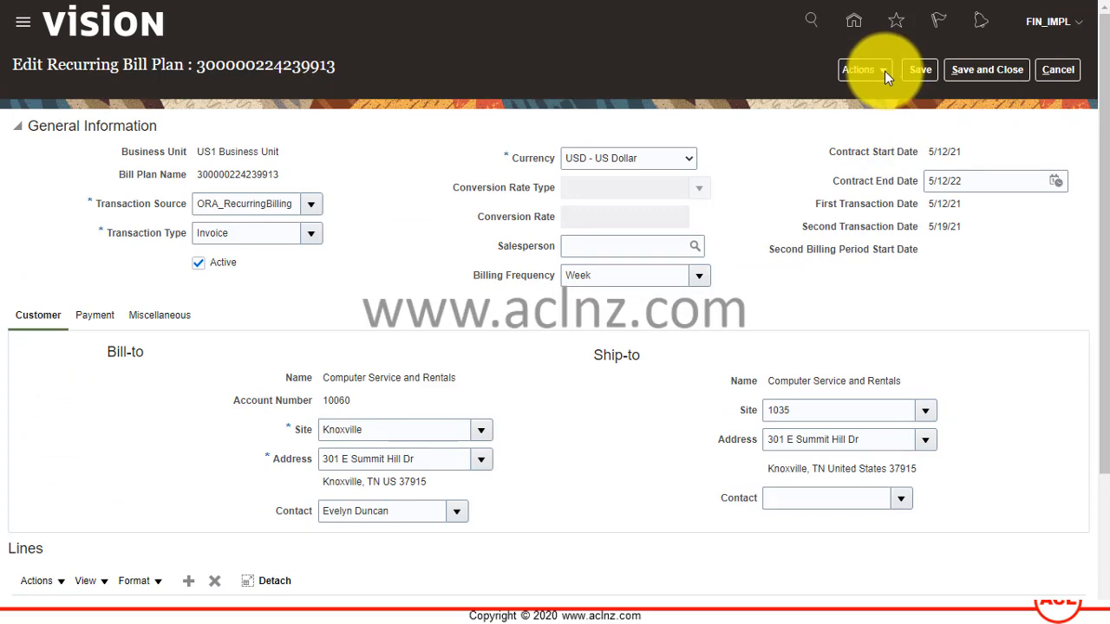
pyautogui.scroll(-2, 1083, 248)
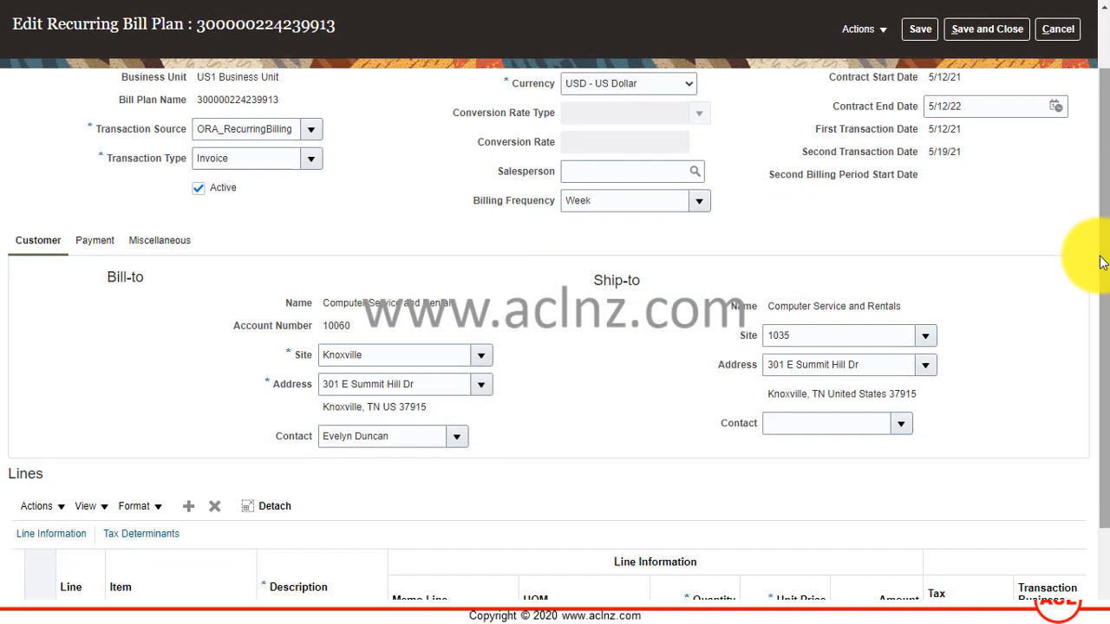
pyautogui.scroll(-1, 1084, 269)
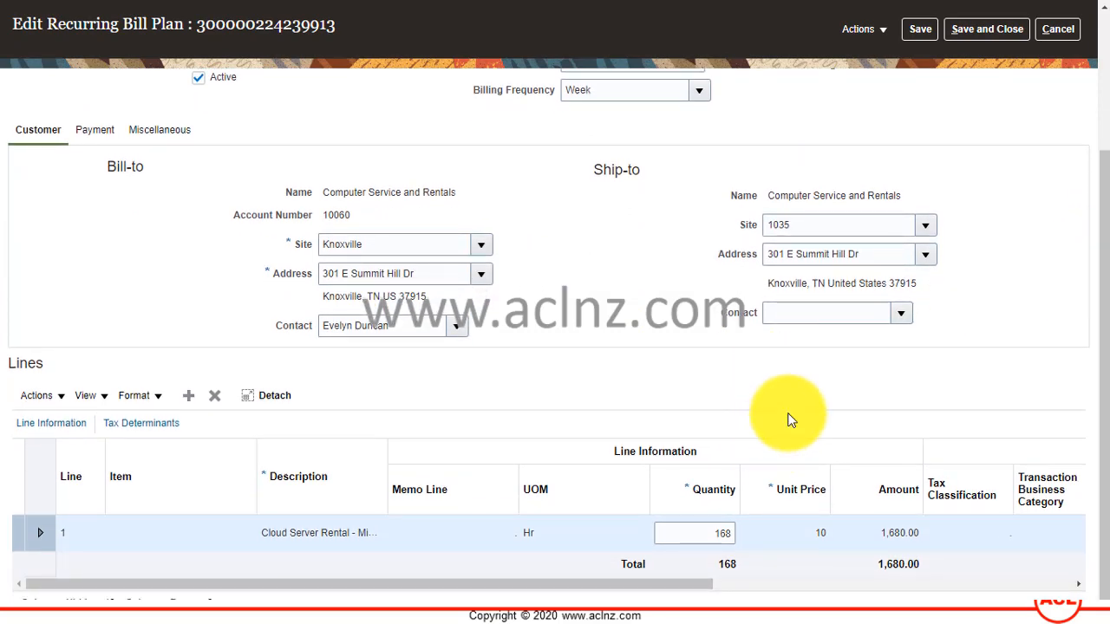
pyautogui.click(709, 534)
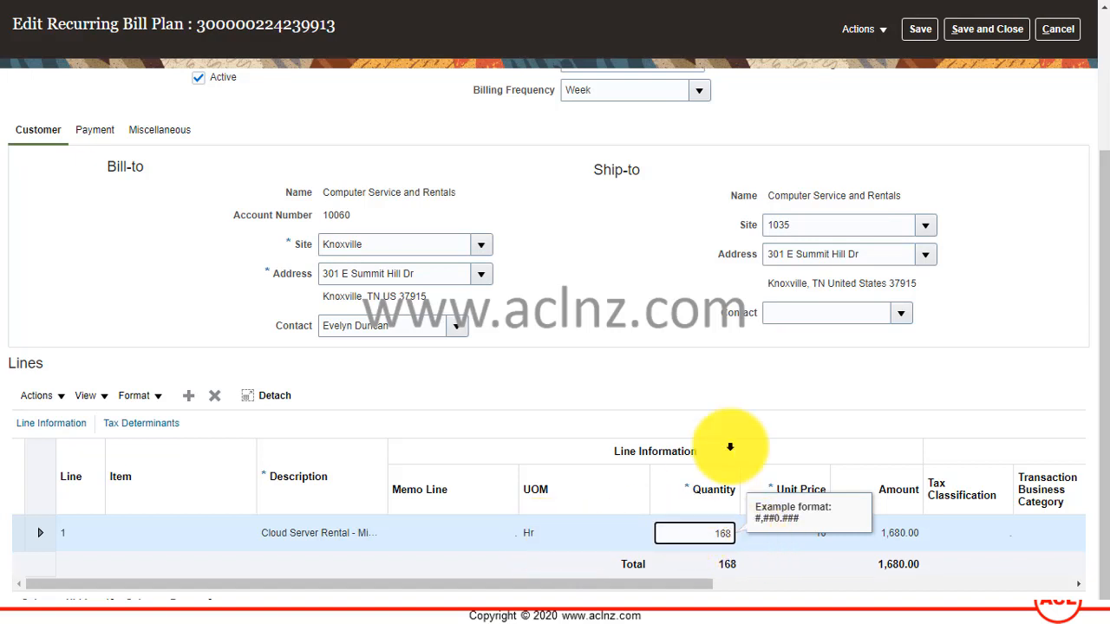
pyautogui.click(736, 379)
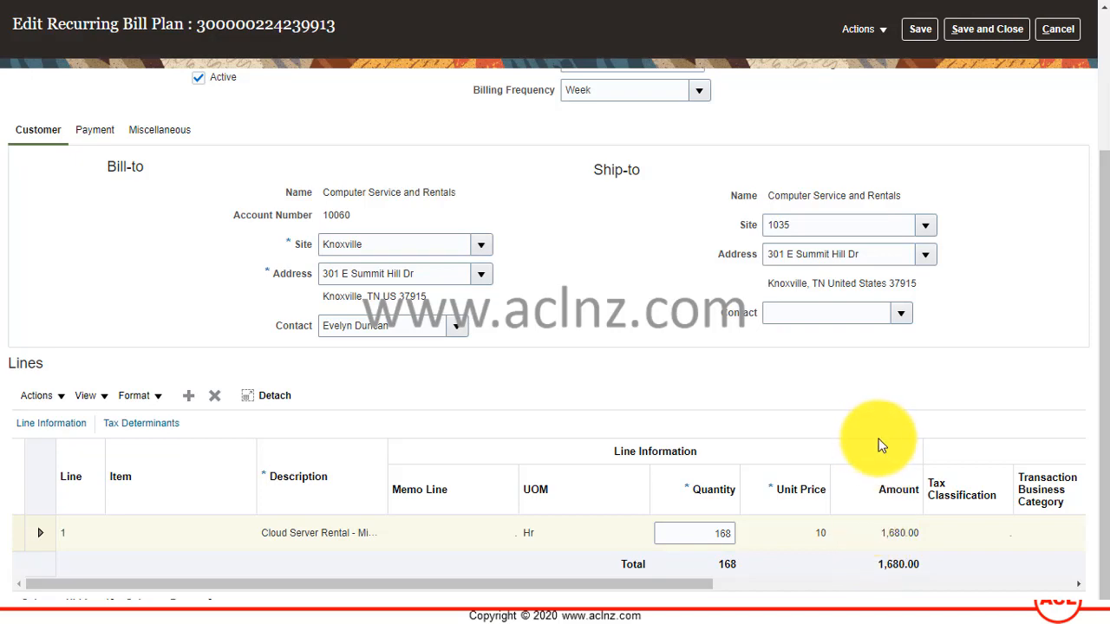
pyautogui.scroll(4, 878, 445)
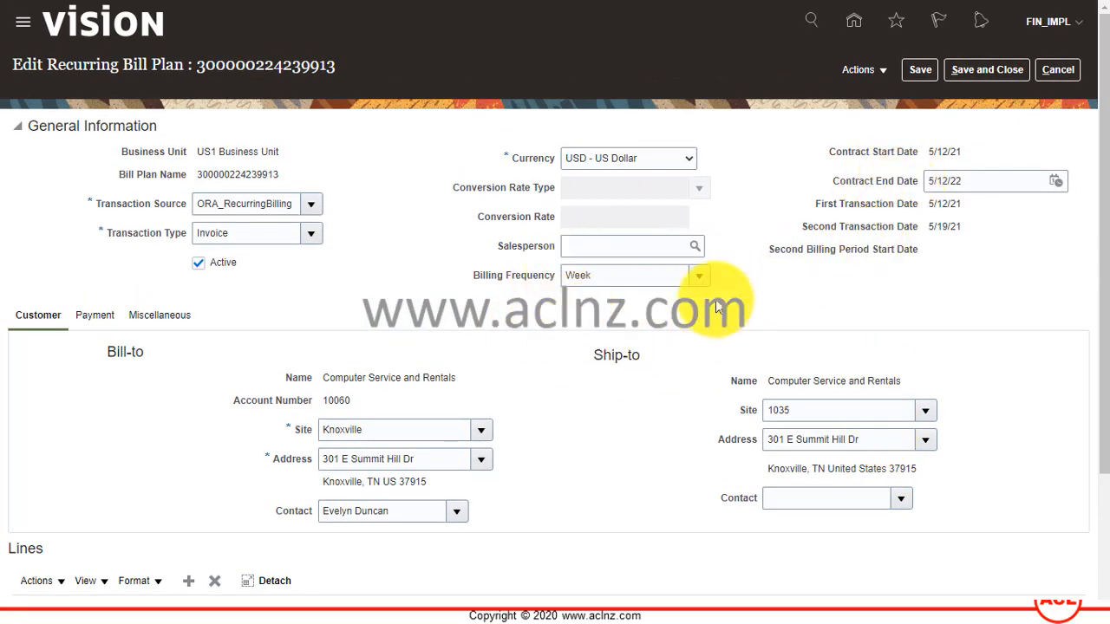
# - Review the bill plan's transactions and open its invoice to examine the totals and invoice line
pyautogui.click(880, 75)
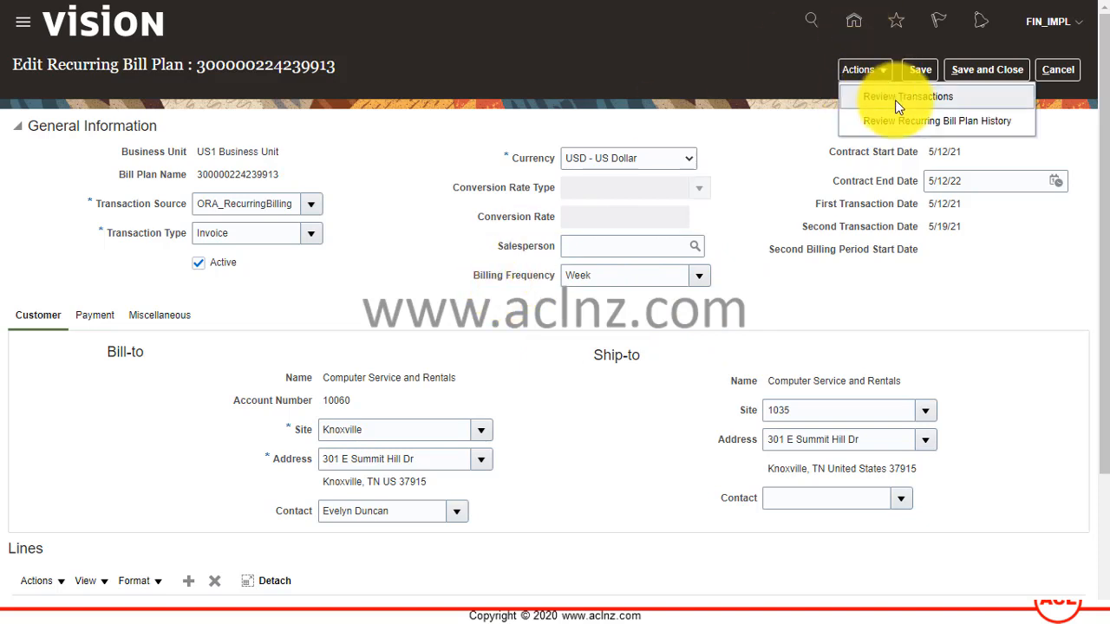
pyautogui.click(894, 100)
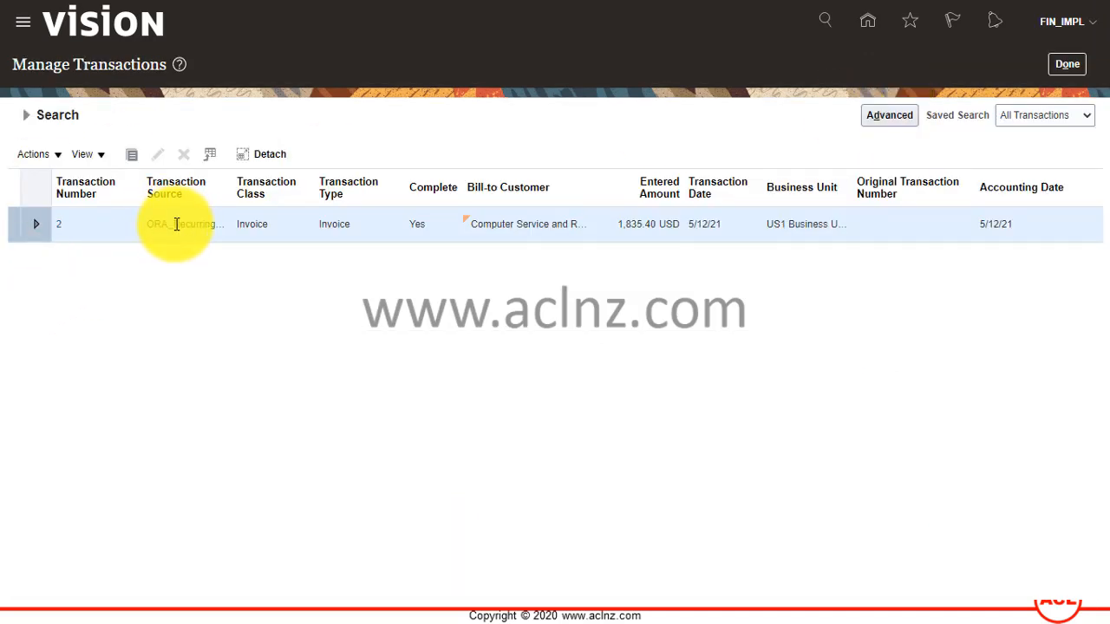
pyautogui.click(57, 228)
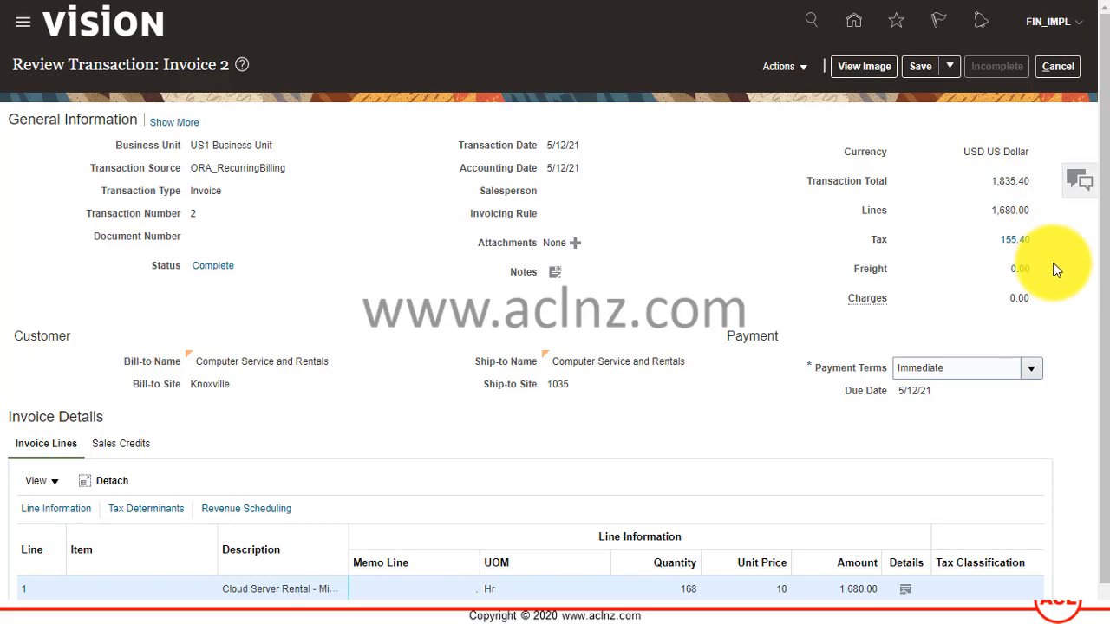
pyautogui.scroll(-1, 1058, 274)
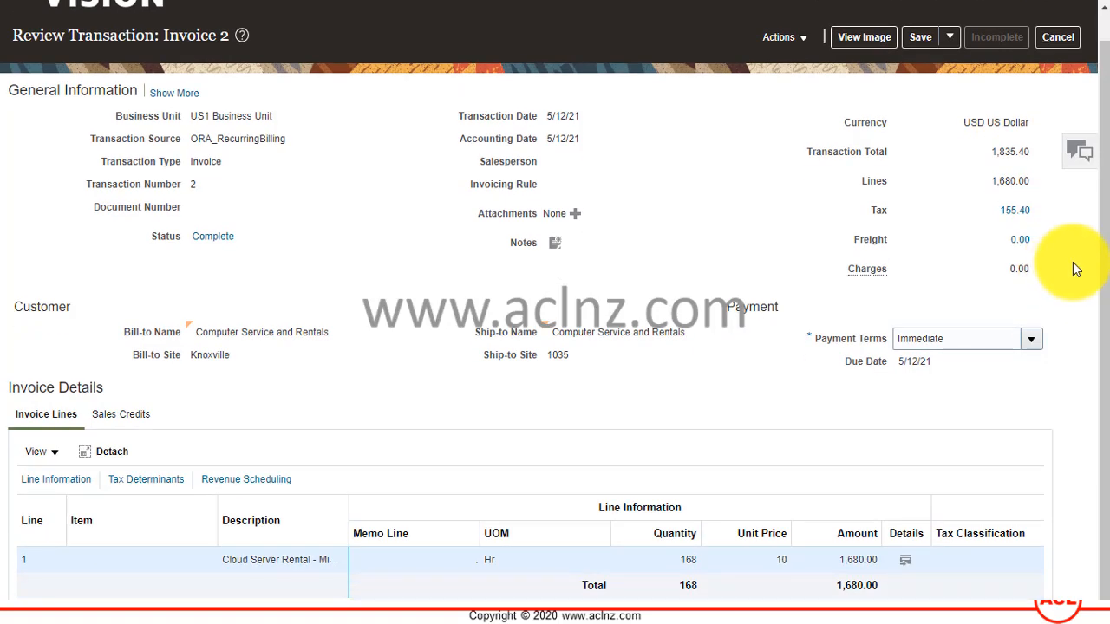
pyautogui.scroll(1, 1075, 268)
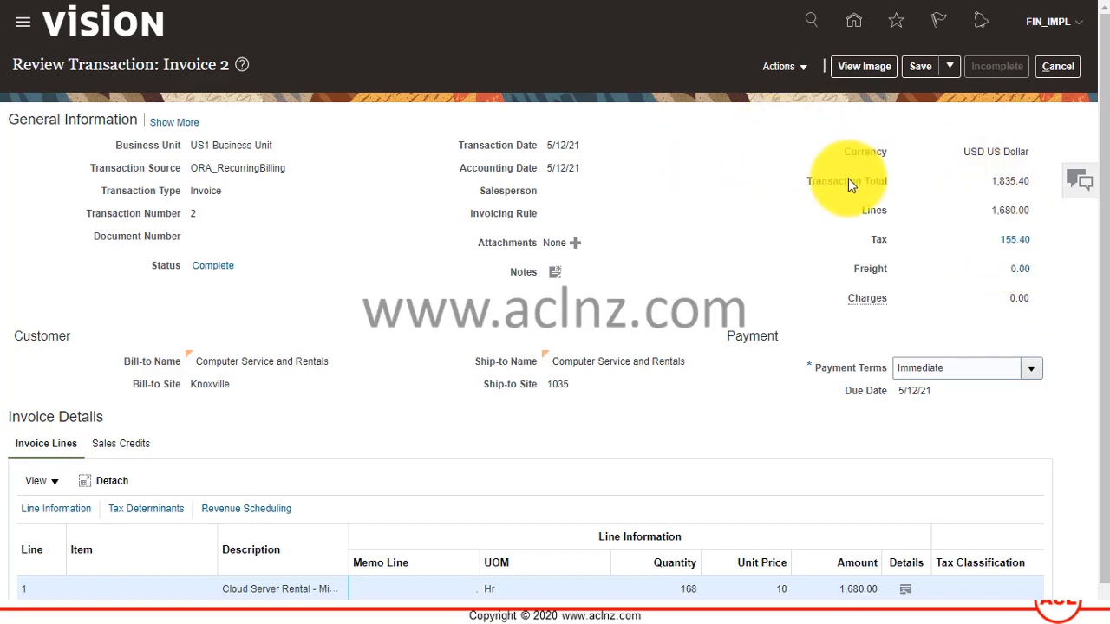
pyautogui.scroll(-1, 797, 216)
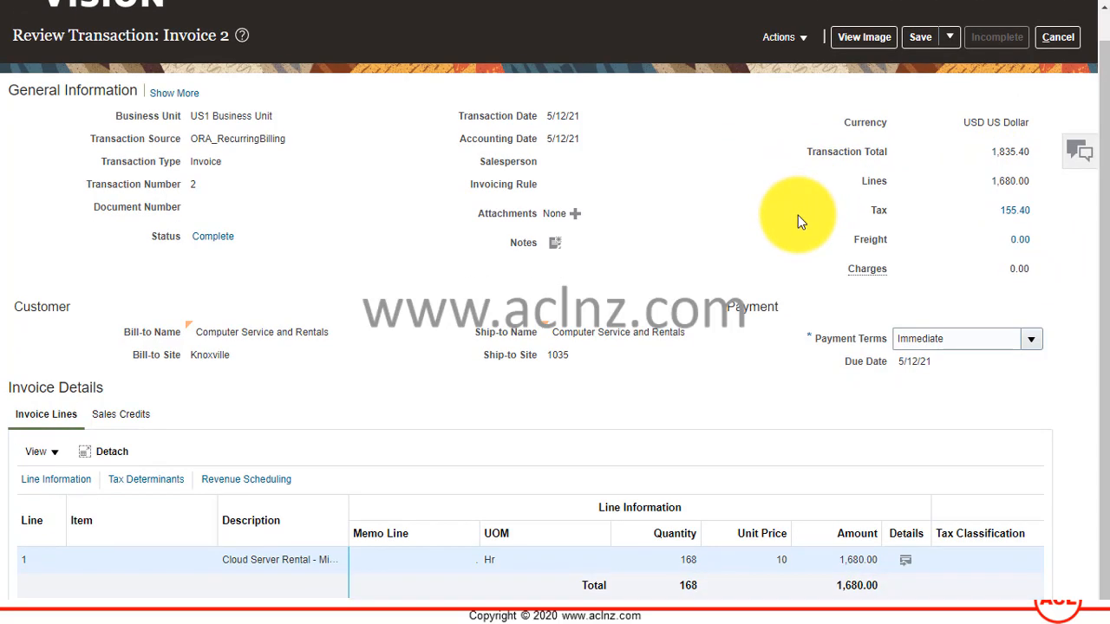
# - View the invoice's balance details, check the credits and refunds entry, and close the details
pyautogui.click(804, 42)
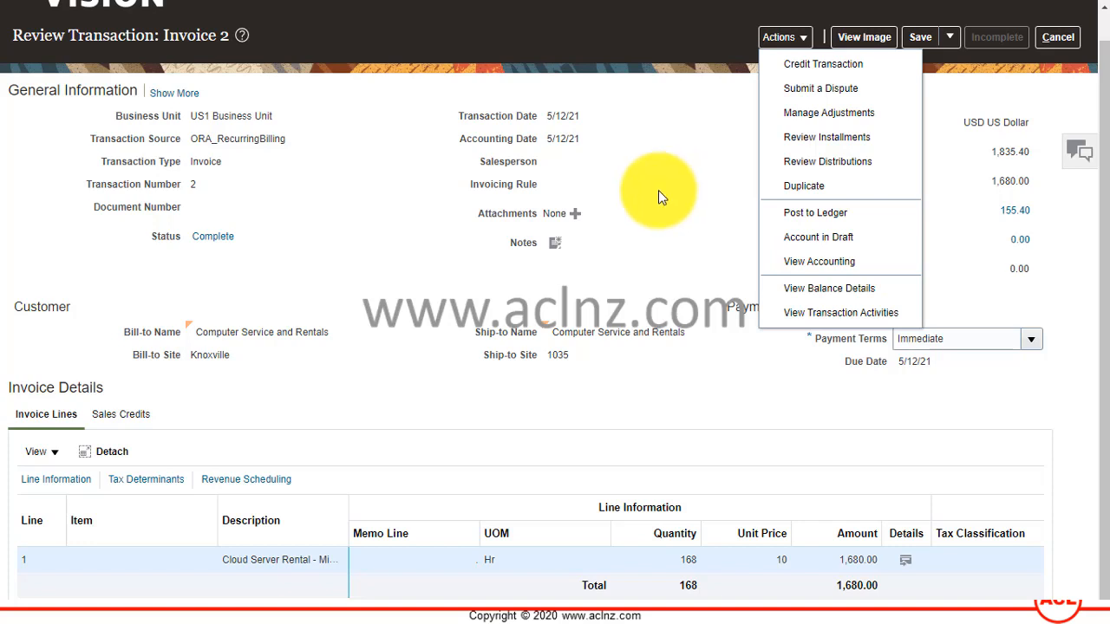
pyautogui.click(872, 290)
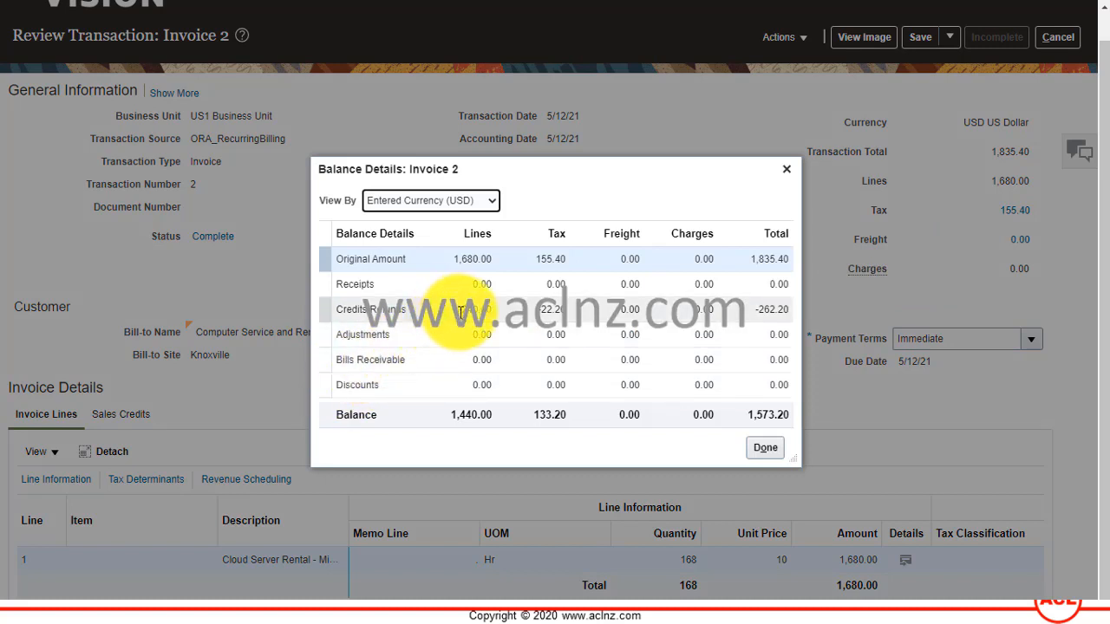
pyautogui.click(461, 311)
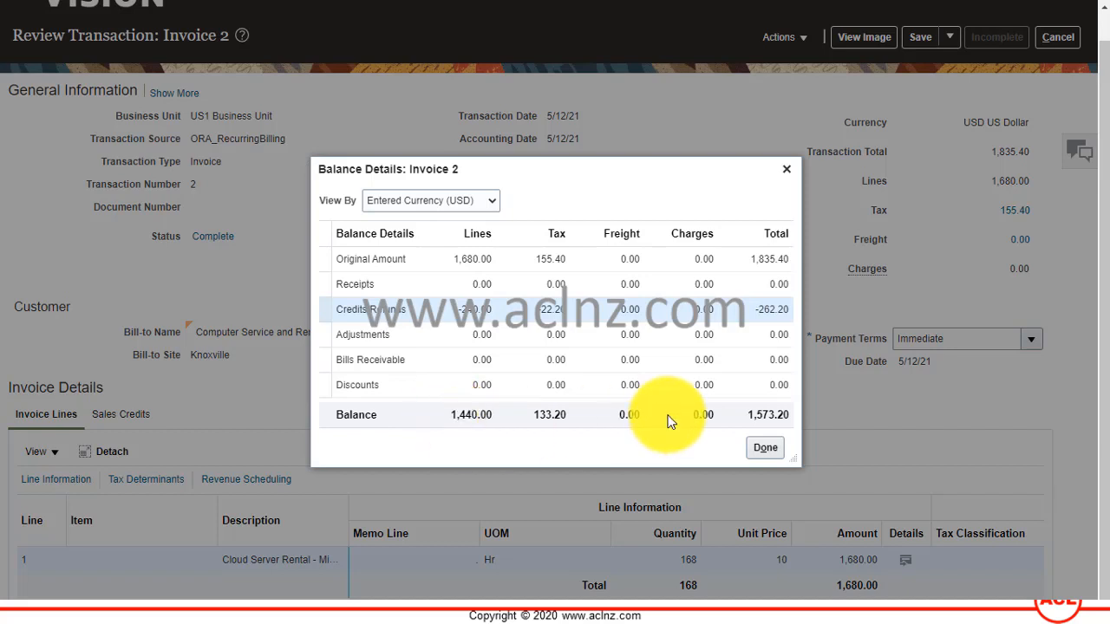
pyautogui.click(763, 447)
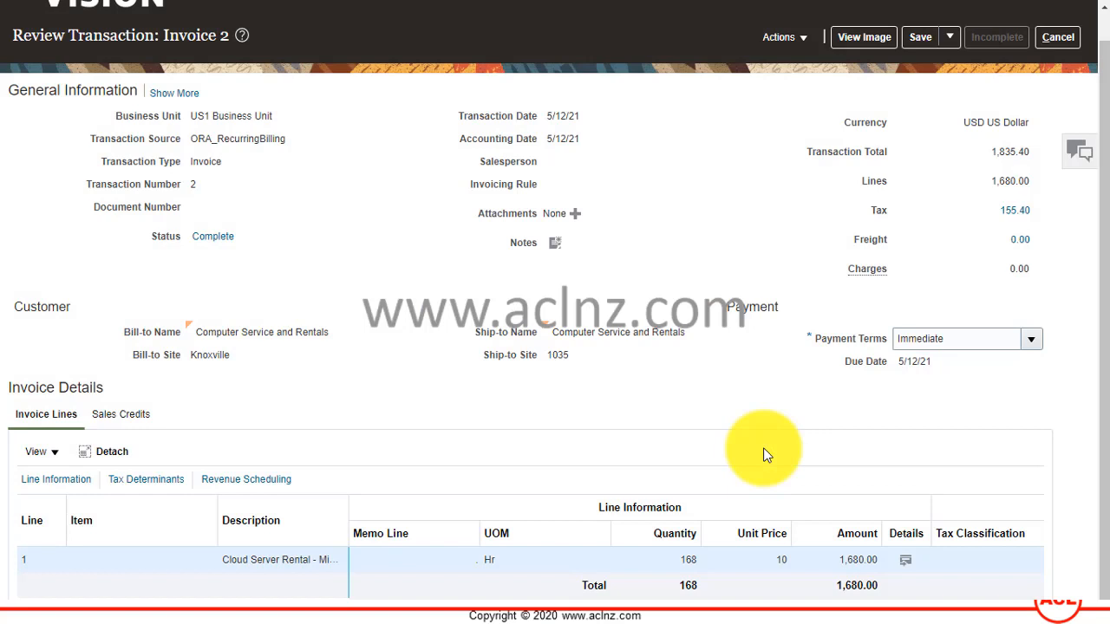
# - View the invoice's transaction activities to examine the applied credit memo, and close the list
pyautogui.click(801, 47)
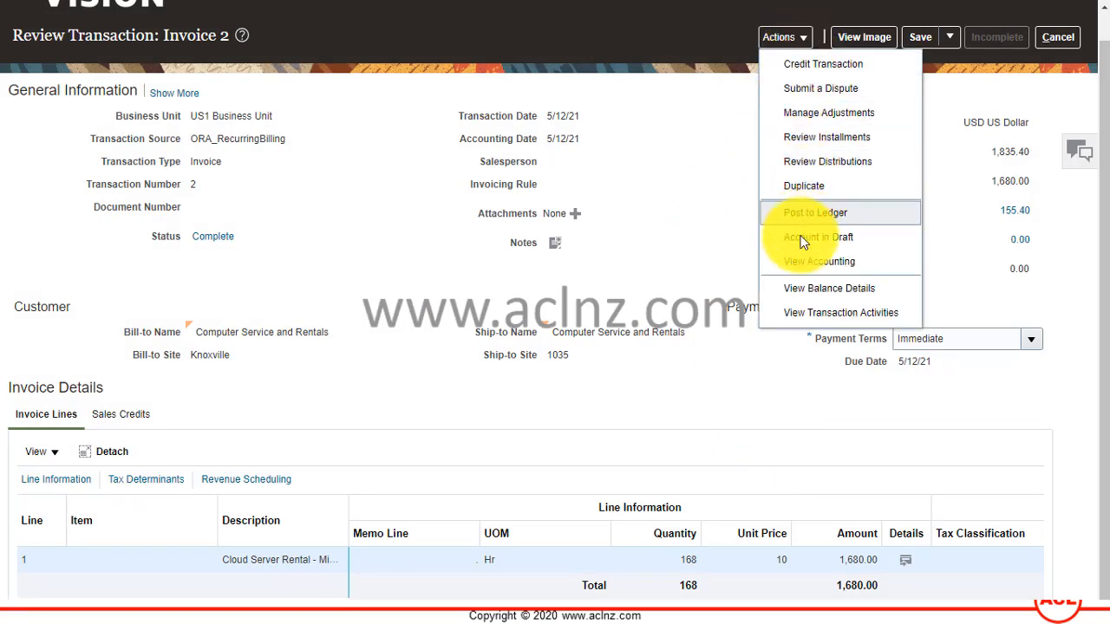
pyautogui.click(815, 312)
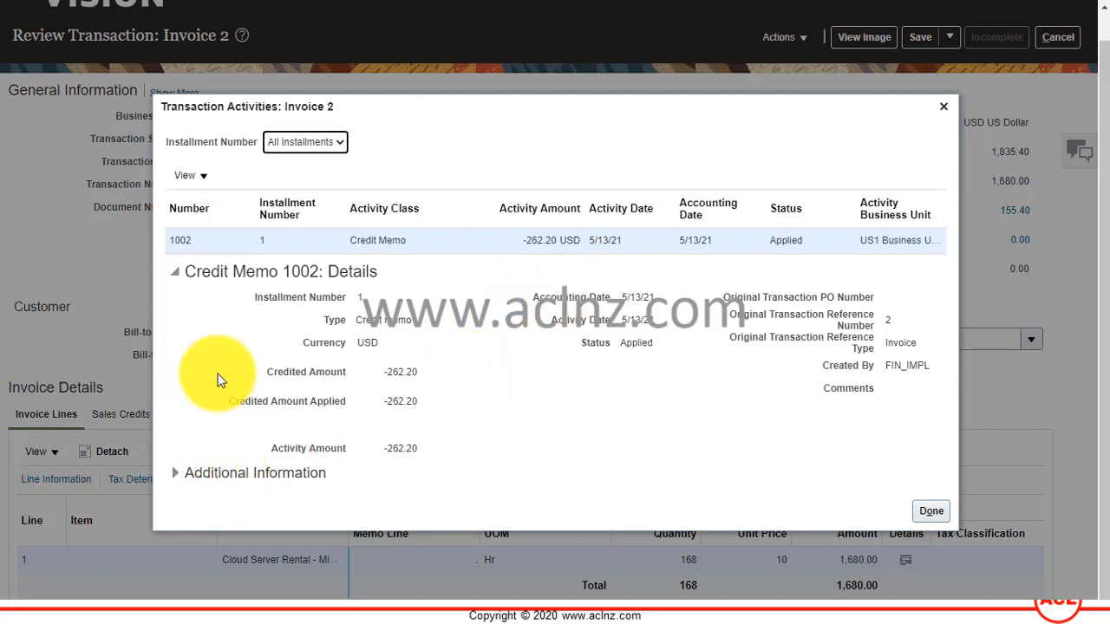
pyautogui.click(929, 513)
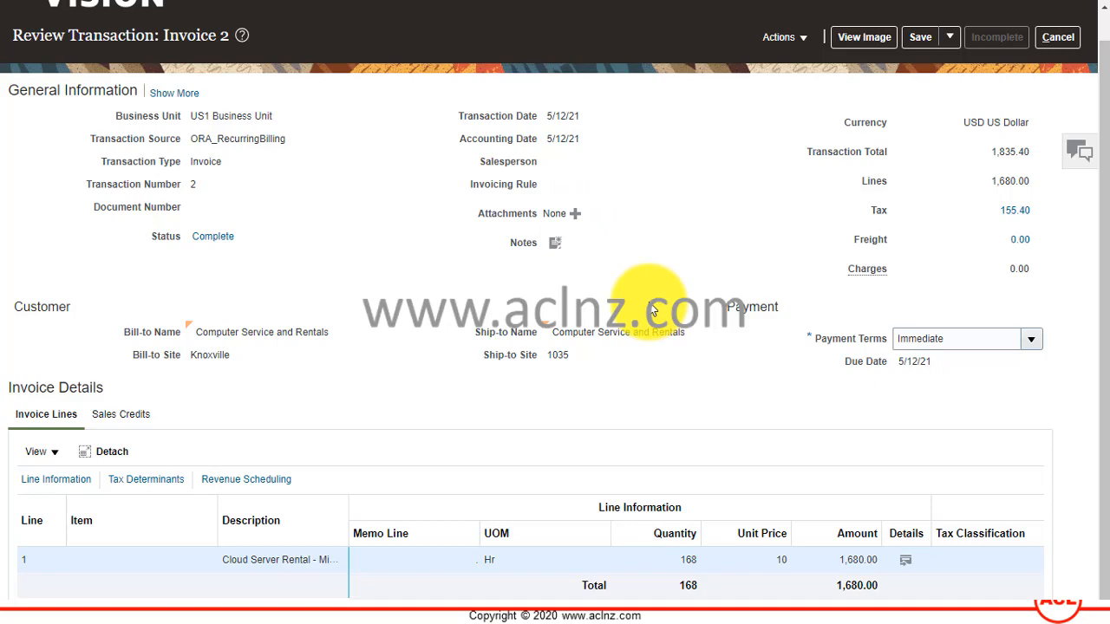
# - Leave the invoice, its transaction list and the bill plan without saving, returning to the recurring bill plans list
pyautogui.scroll(1, 632, 311)
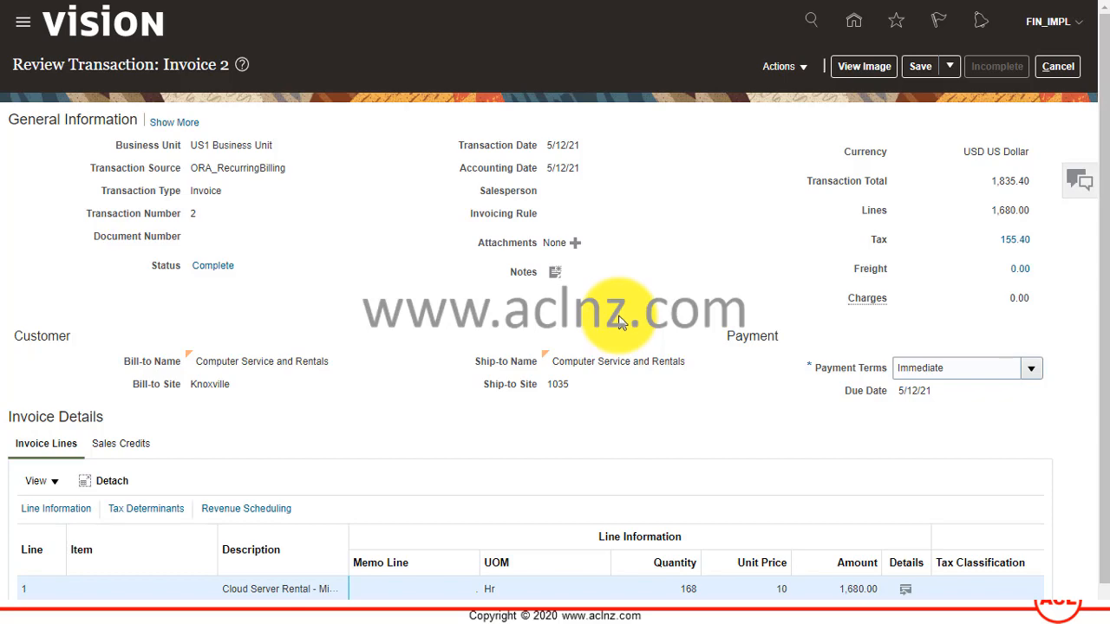
pyautogui.scroll(-1, 619, 320)
pyautogui.scroll(1, 639, 303)
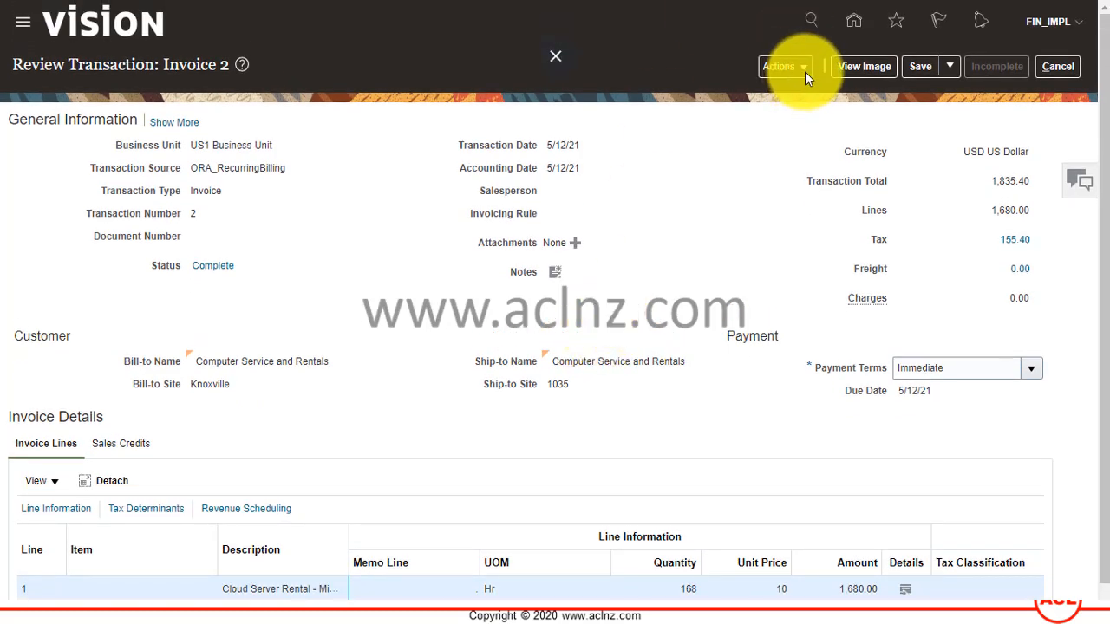
pyautogui.click(1060, 67)
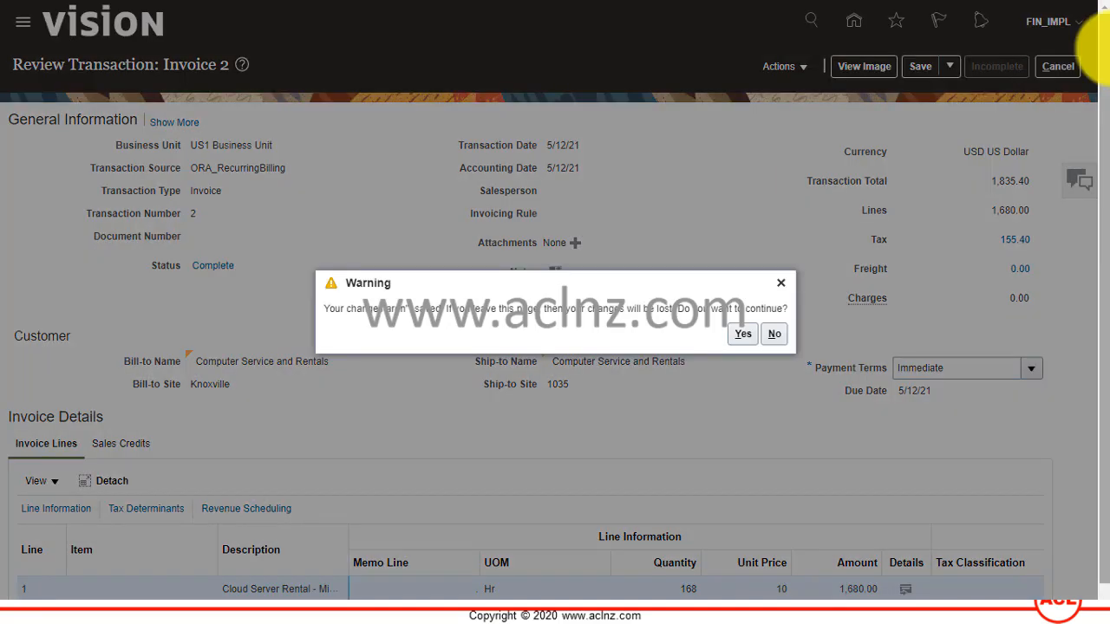
pyautogui.click(744, 333)
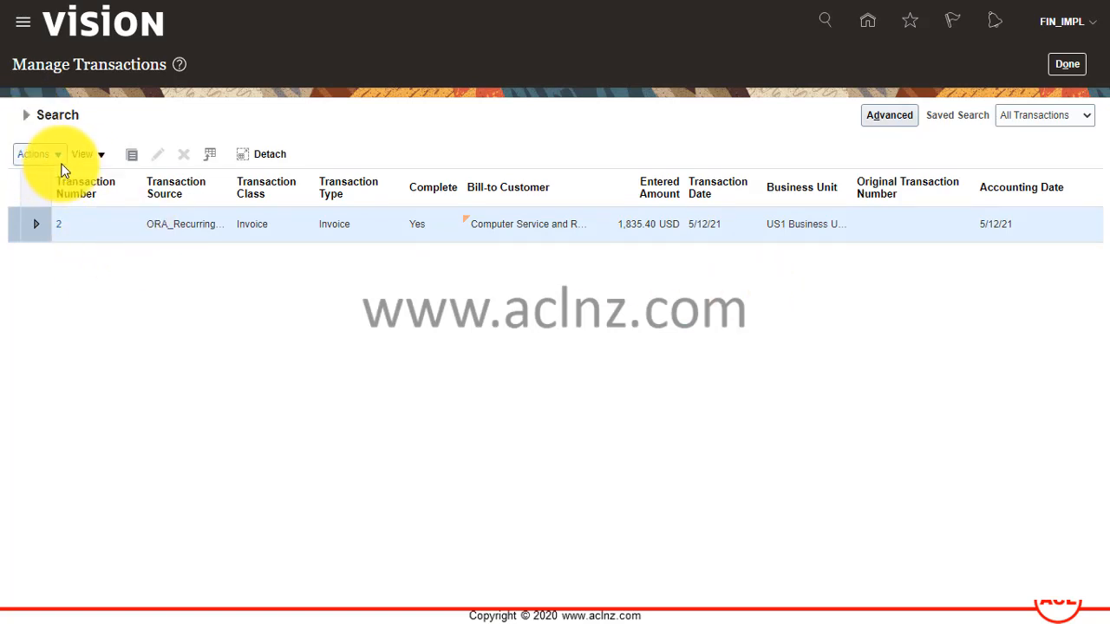
pyautogui.click(1068, 65)
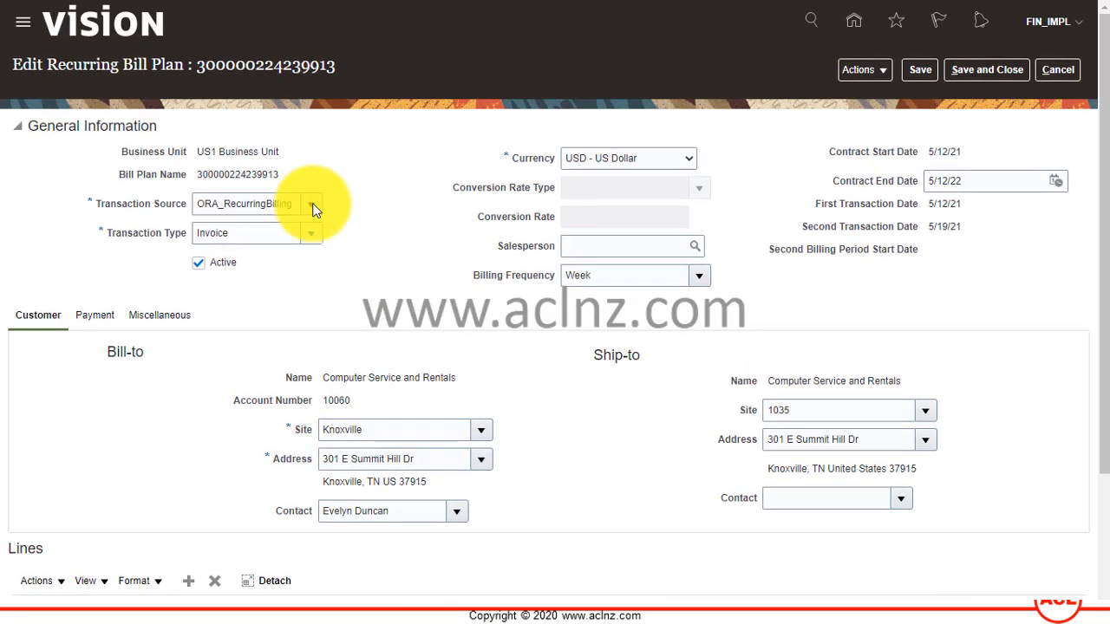
pyautogui.click(1062, 71)
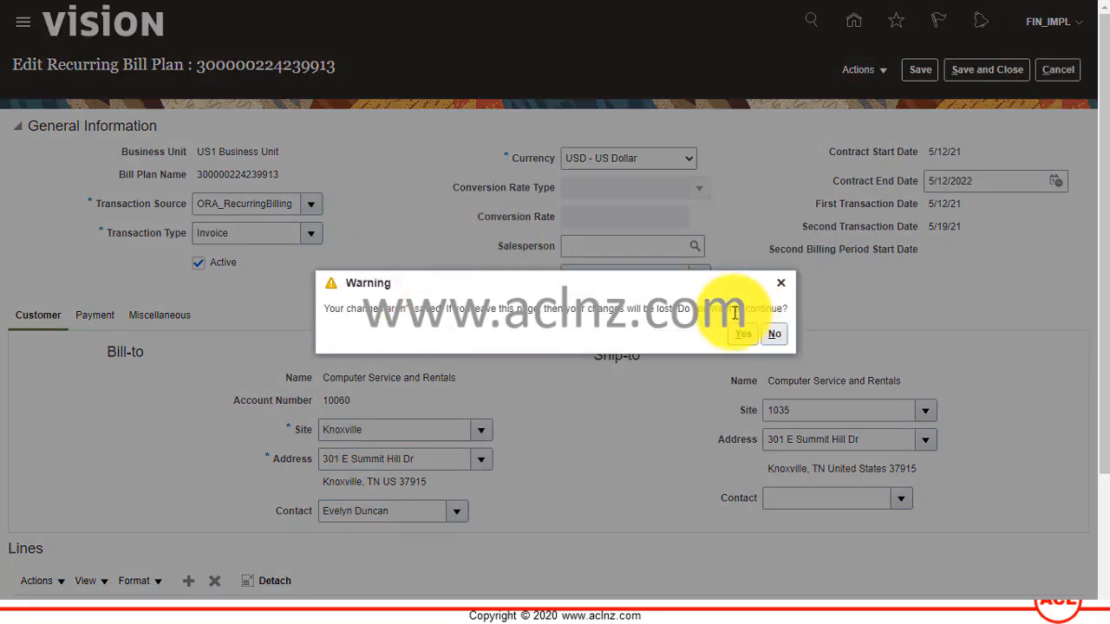
pyautogui.click(742, 333)
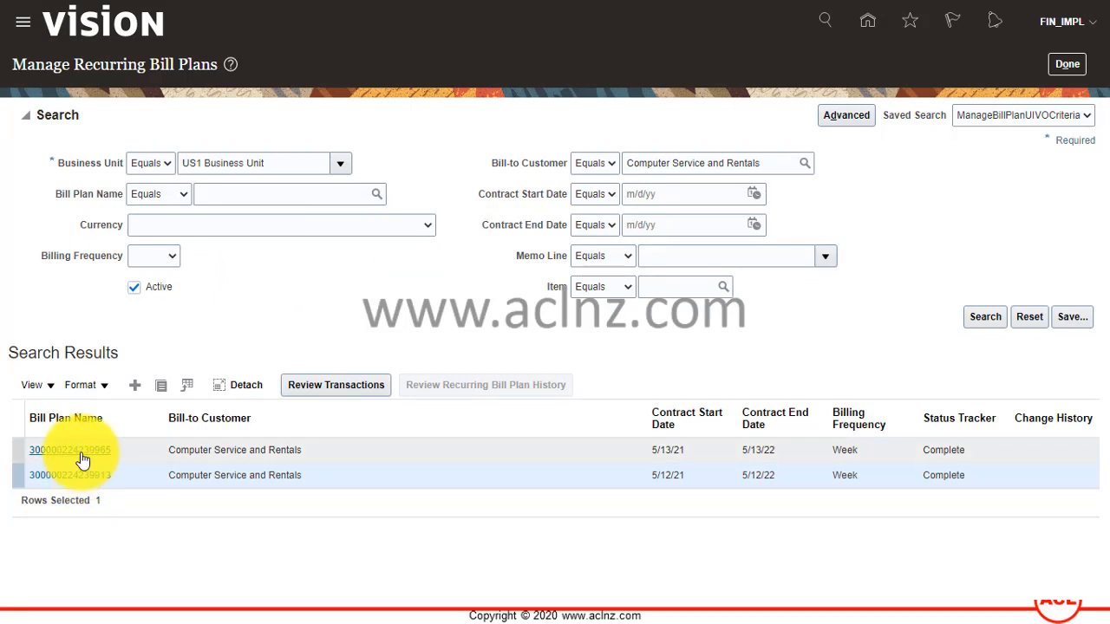
# - Open the bill plan with the 5/13/21 contract start date and examine its dates, billing frequency and line quantity, price and amount
pyautogui.click(76, 453)
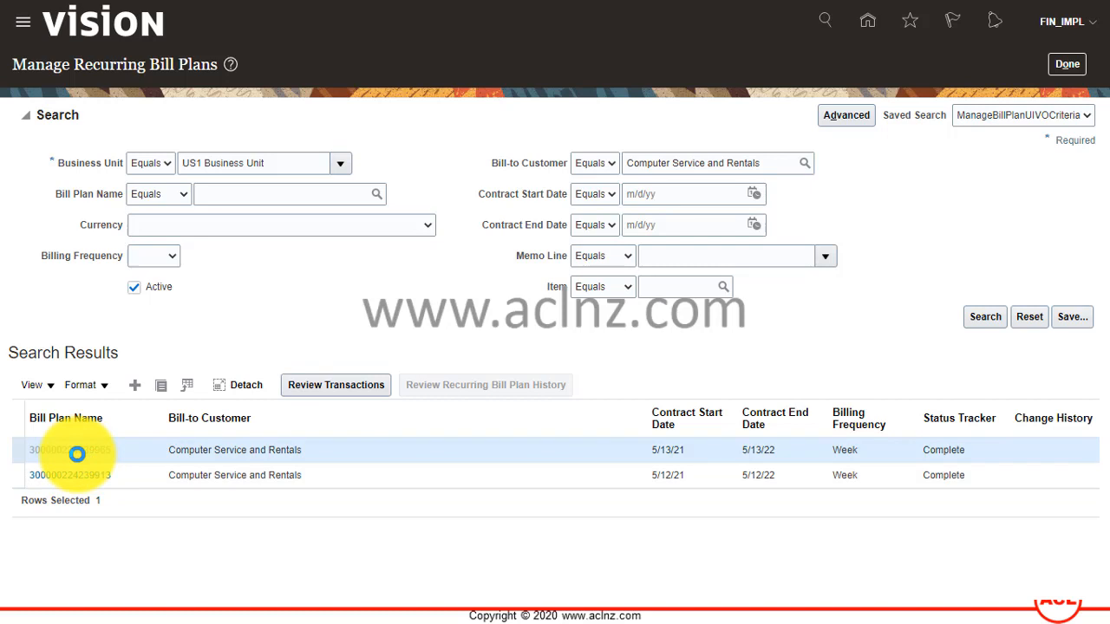
pyautogui.click(76, 454)
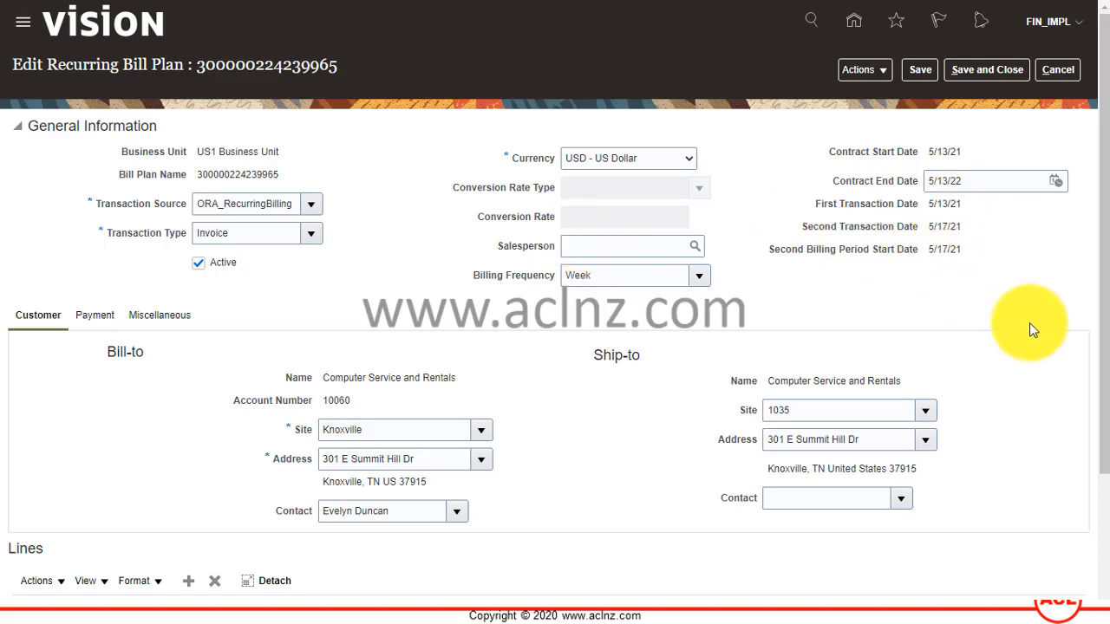
pyautogui.scroll(-1, 1030, 324)
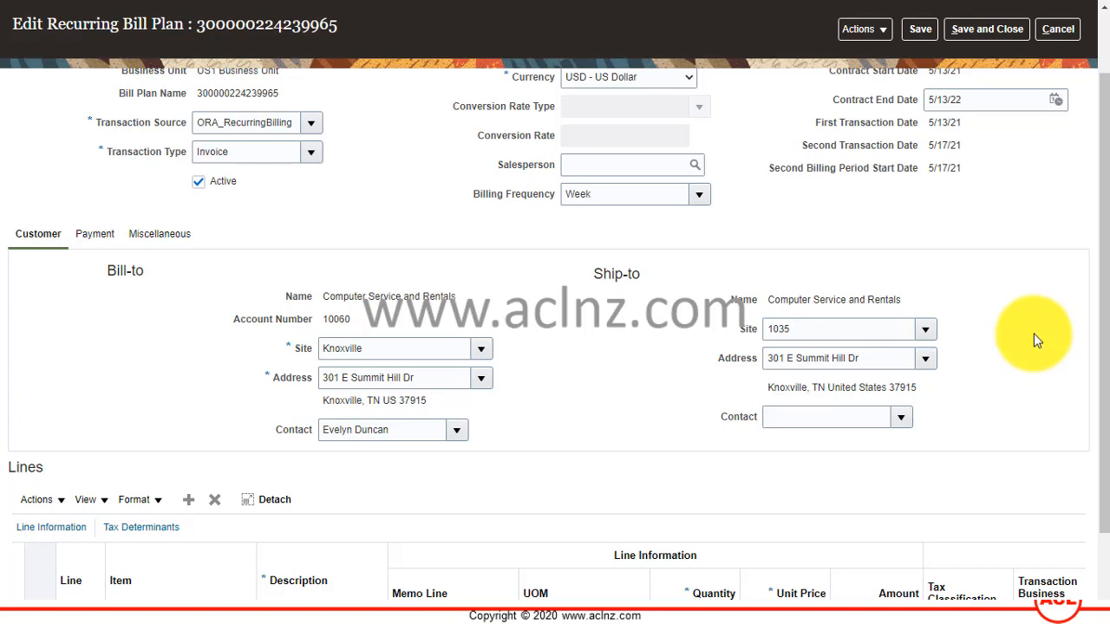
pyautogui.scroll(-1, 1034, 334)
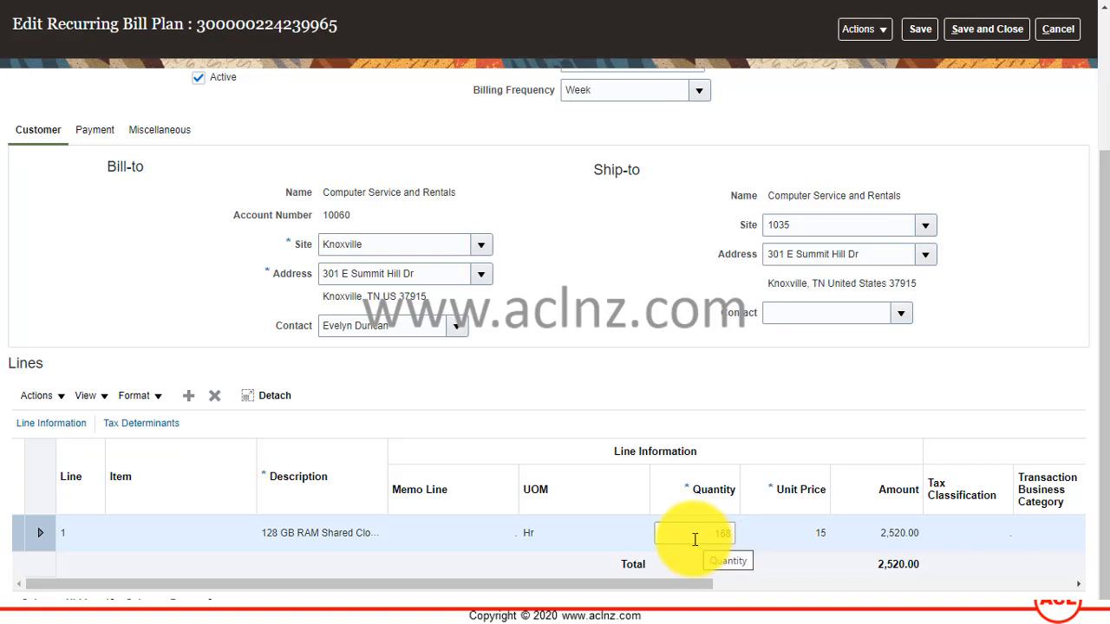
pyautogui.click(307, 542)
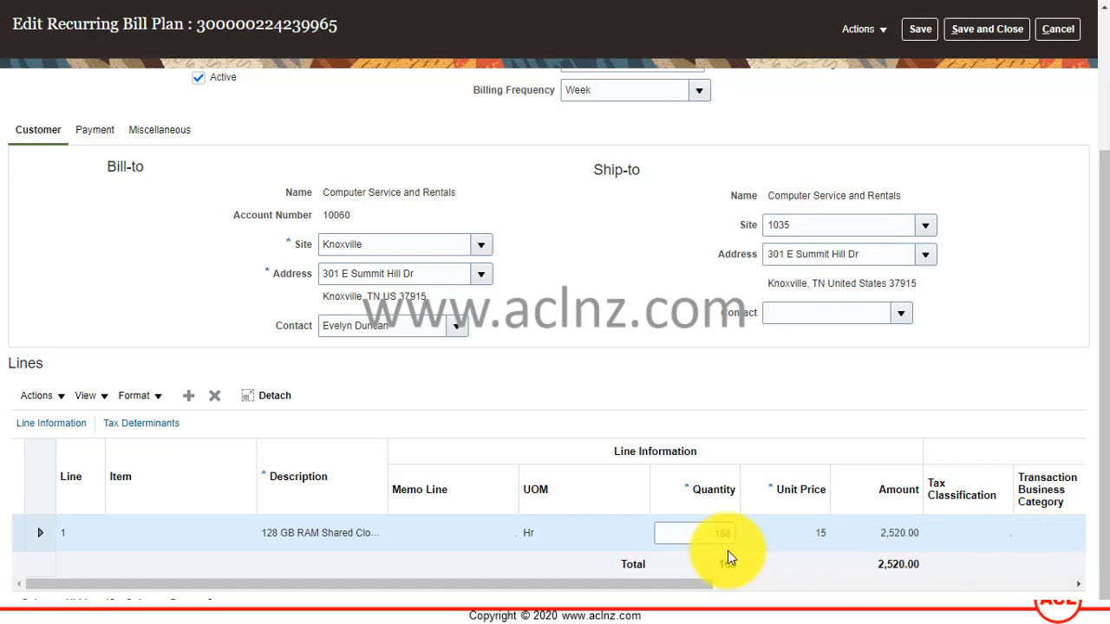
# - Review this bill plan's transactions and open its 5/13/21 invoice to examine the totals and invoice line
pyautogui.scroll(5, 910, 520)
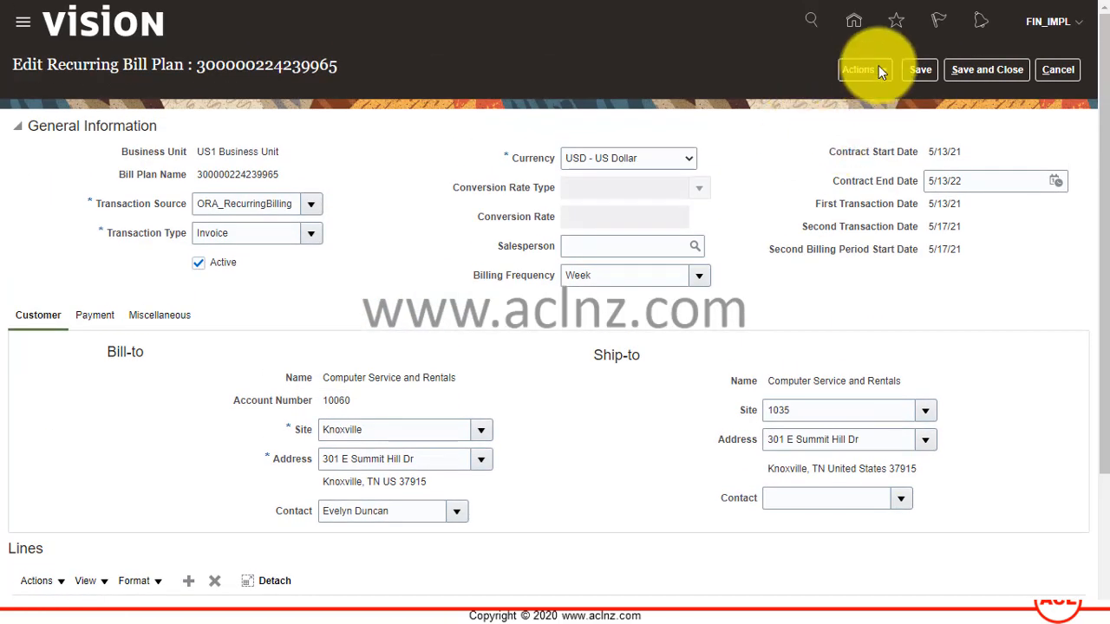
pyautogui.click(878, 71)
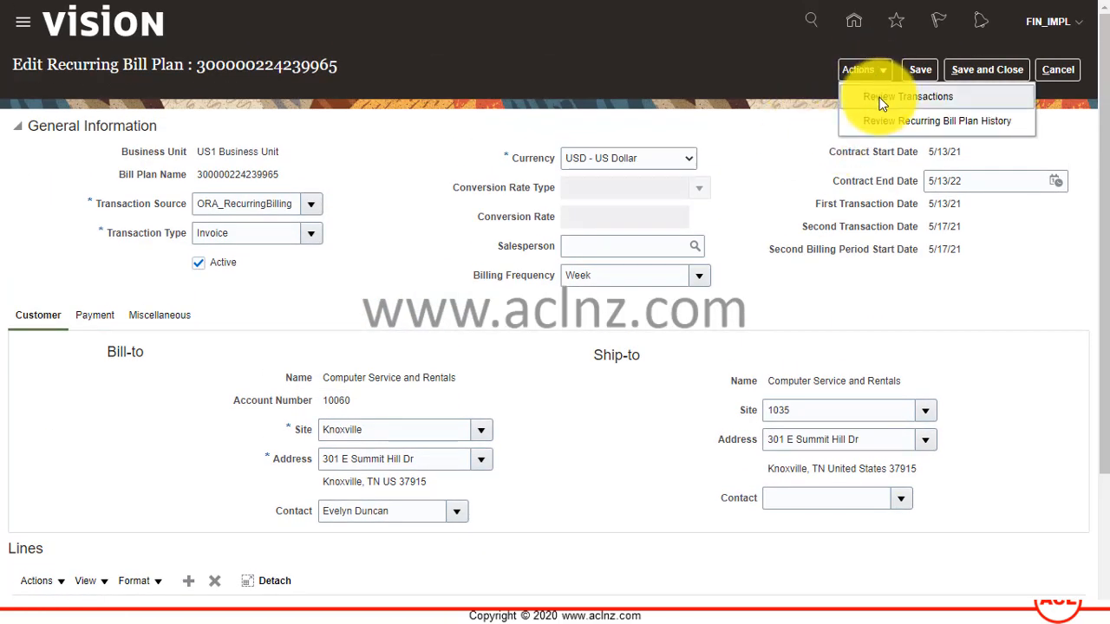
pyautogui.click(881, 98)
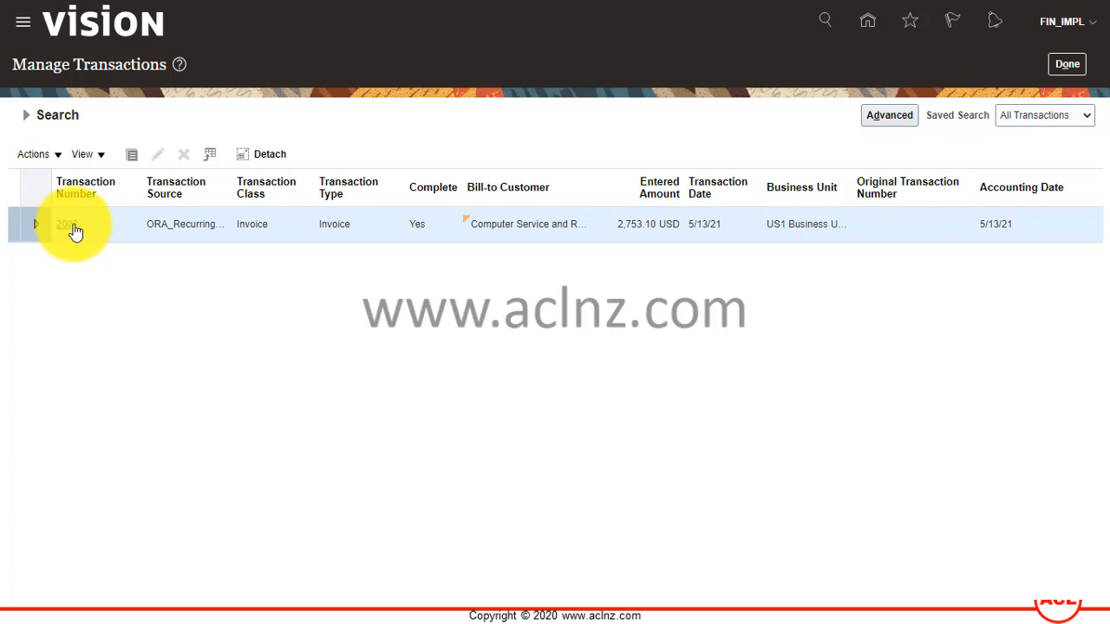
pyautogui.click(72, 227)
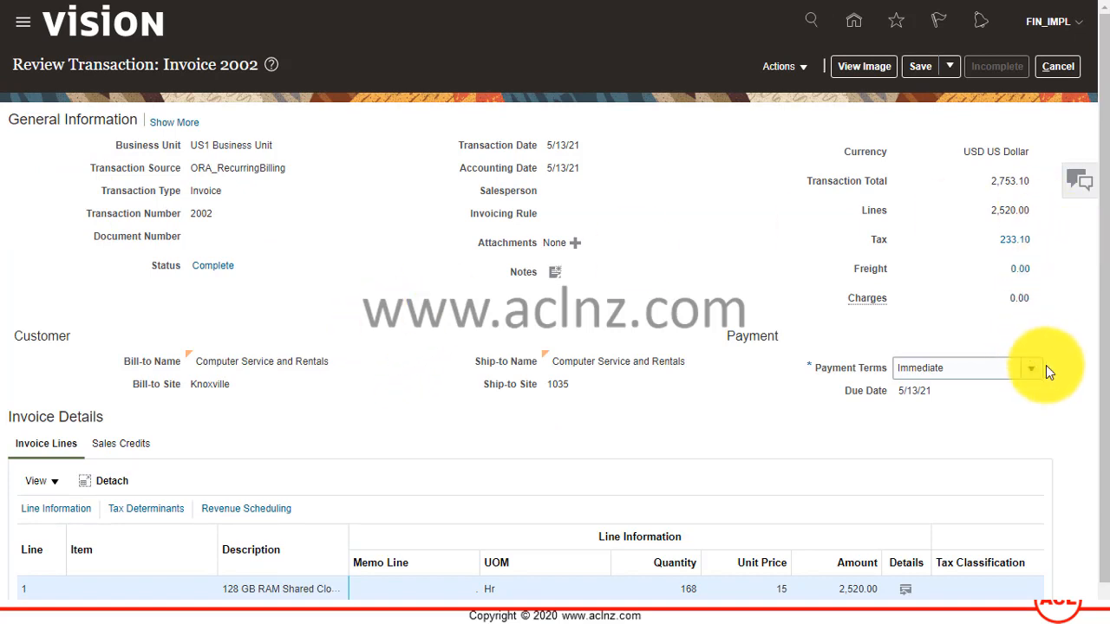
pyautogui.scroll(-1, 1047, 365)
pyautogui.scroll(-1, 1049, 366)
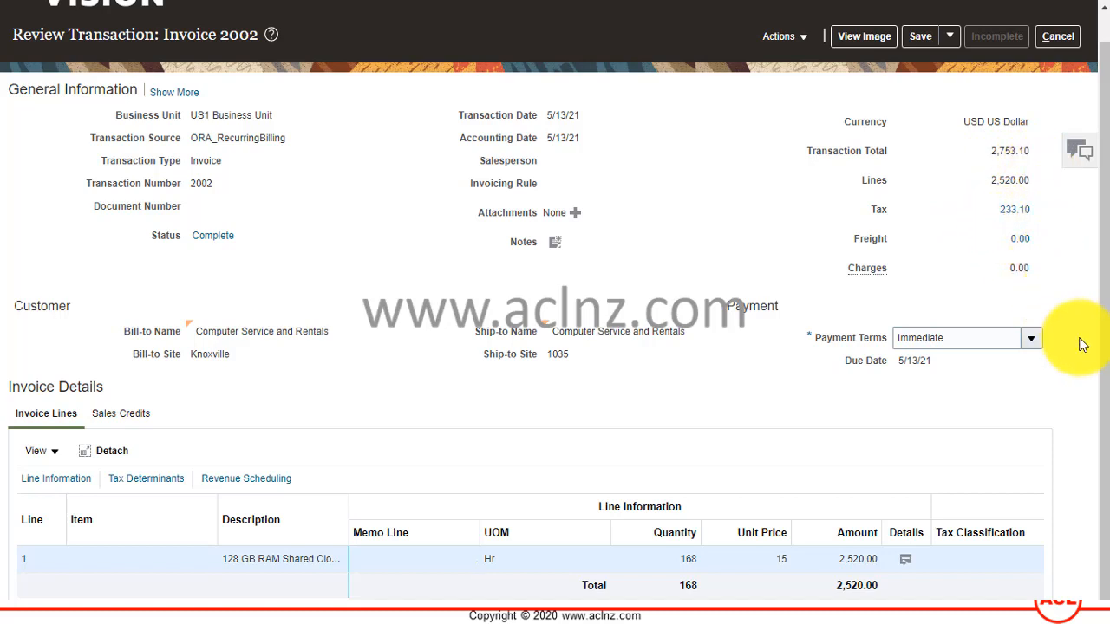
pyautogui.scroll(1, 606, 343)
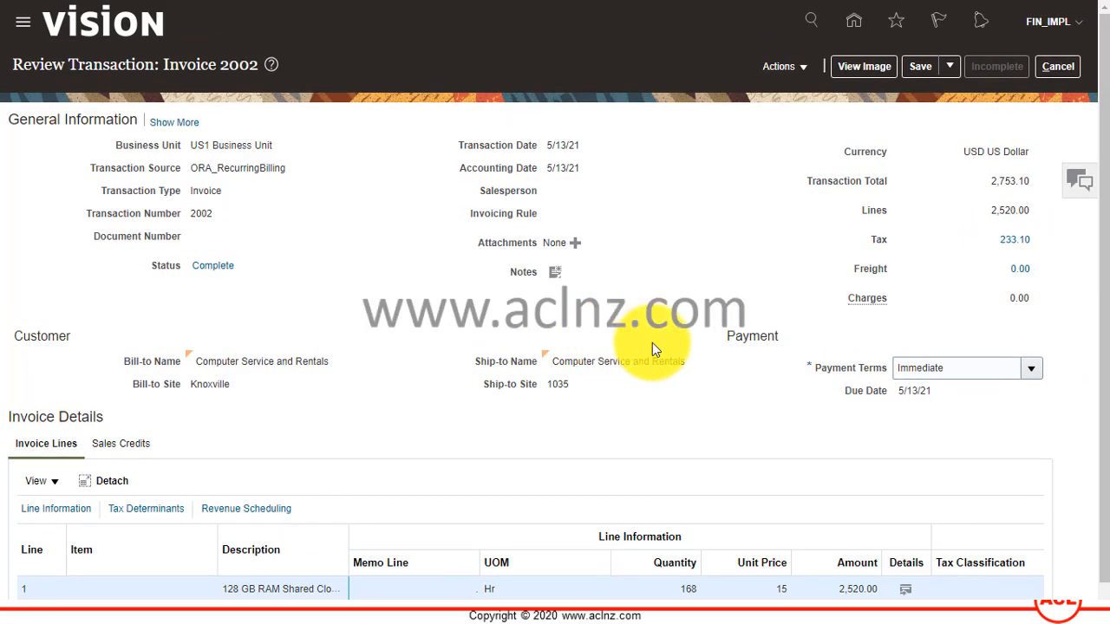
# - Start a dispute on the invoice with Credit and rebill as the dispute reason
pyautogui.click(803, 72)
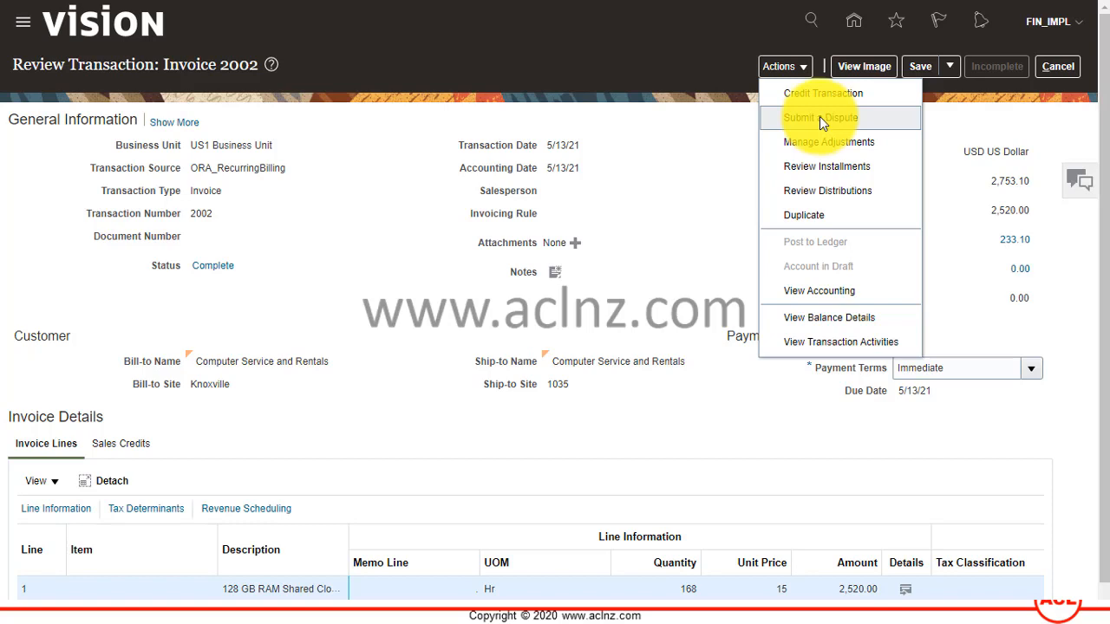
pyautogui.click(819, 117)
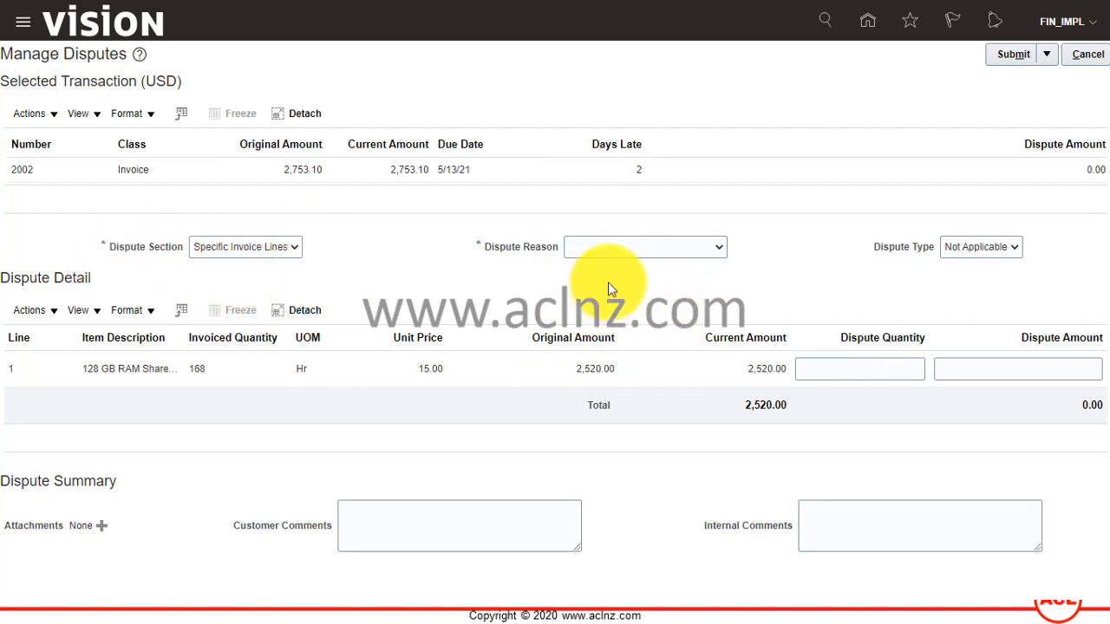
pyautogui.click(635, 250)
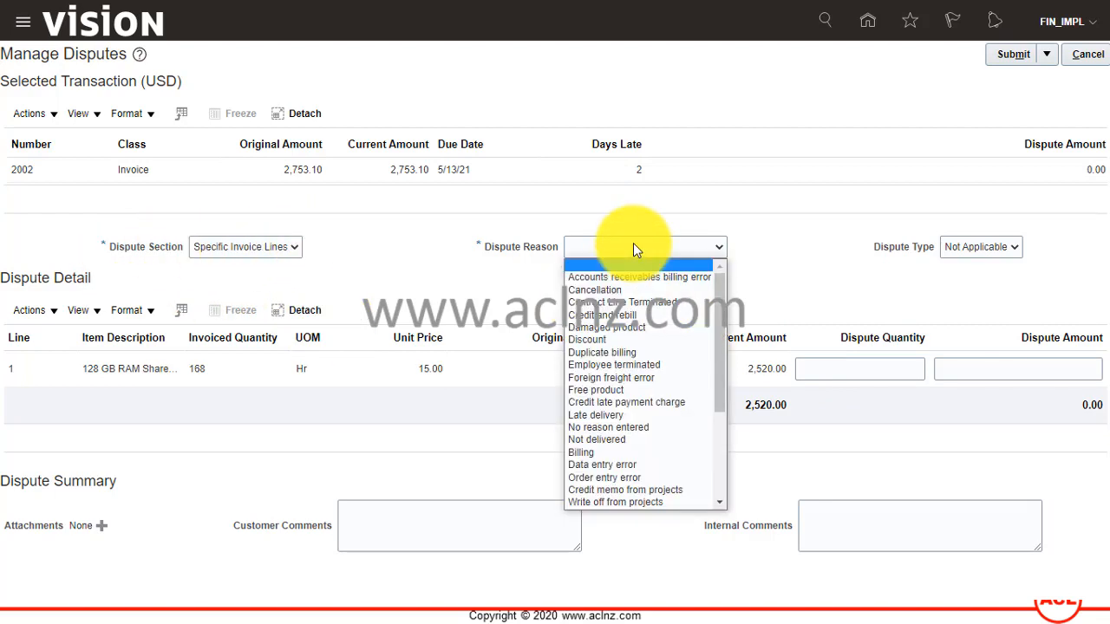
pyautogui.click(683, 317)
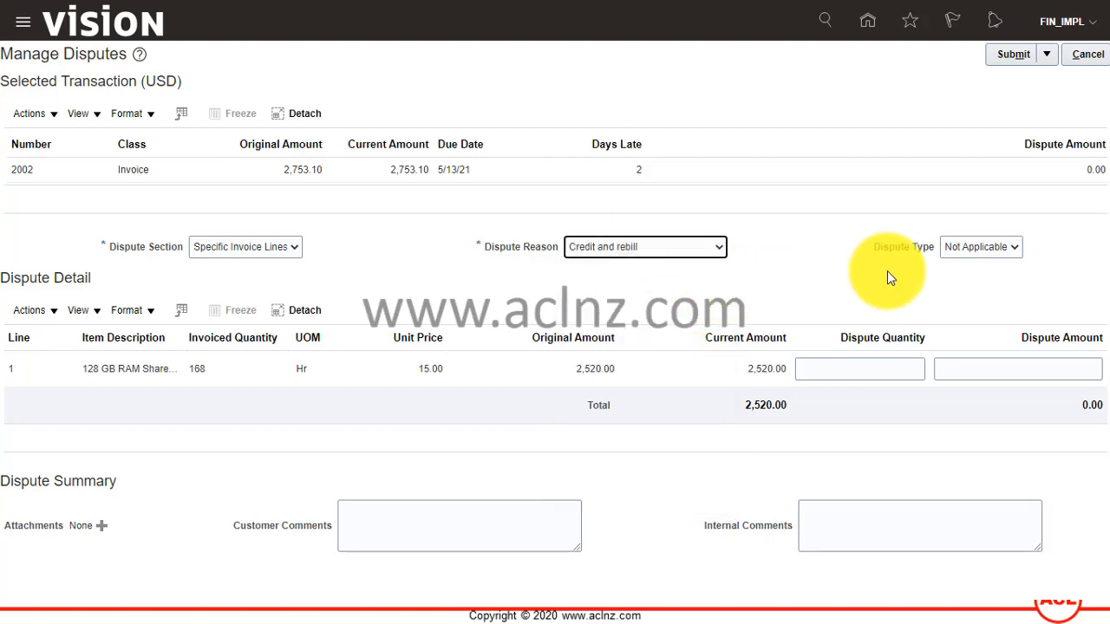
pyautogui.click(968, 244)
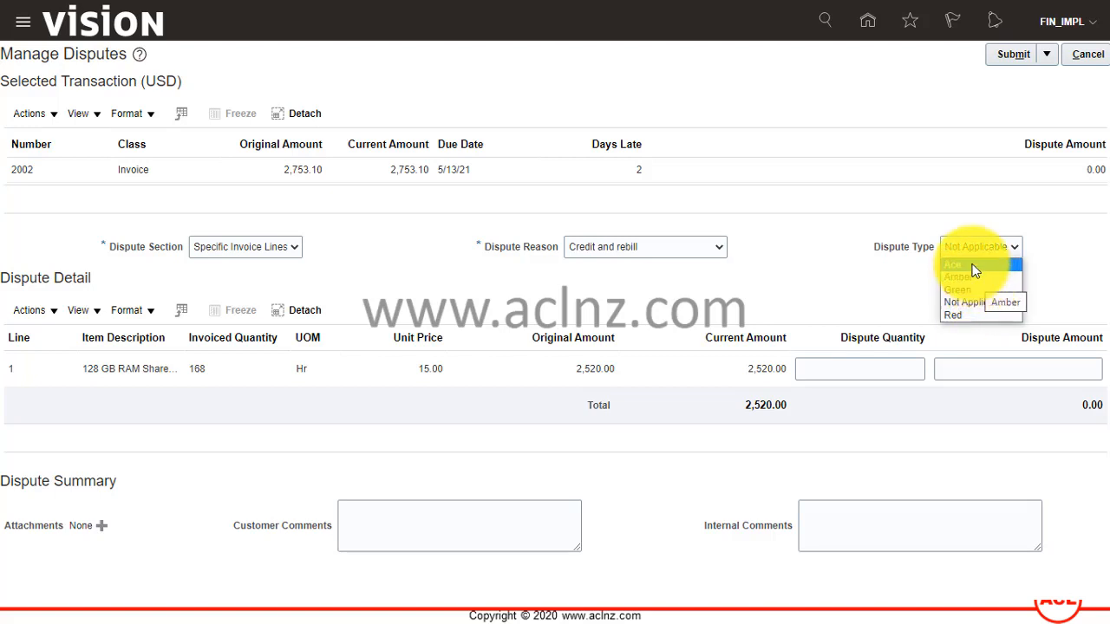
pyautogui.click(972, 301)
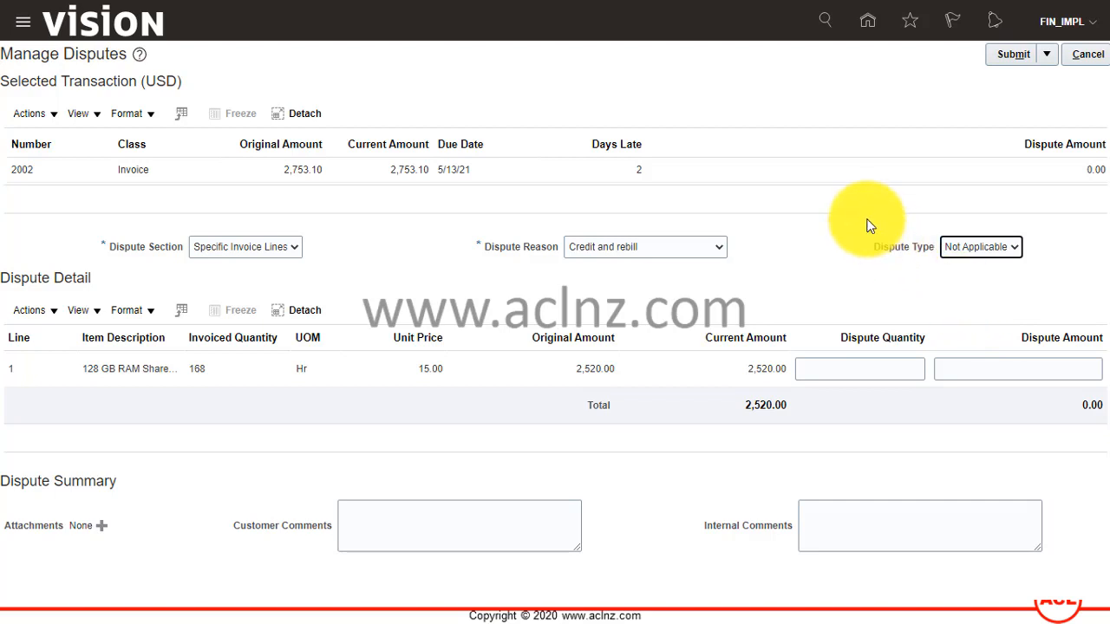
pyautogui.click(983, 251)
pyautogui.click(980, 313)
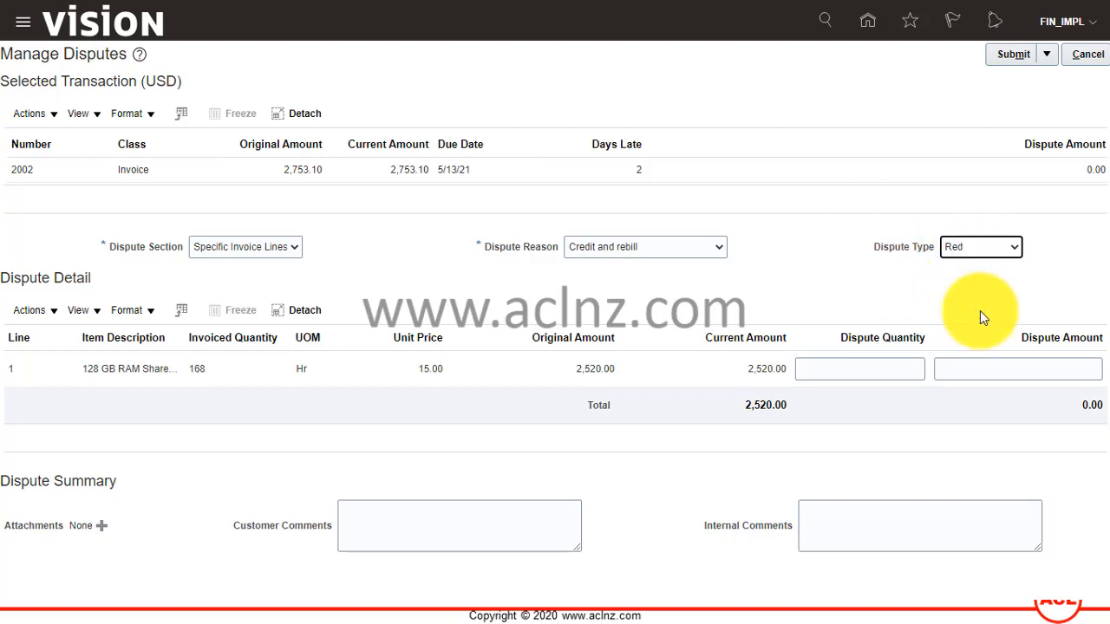
pyautogui.click(878, 284)
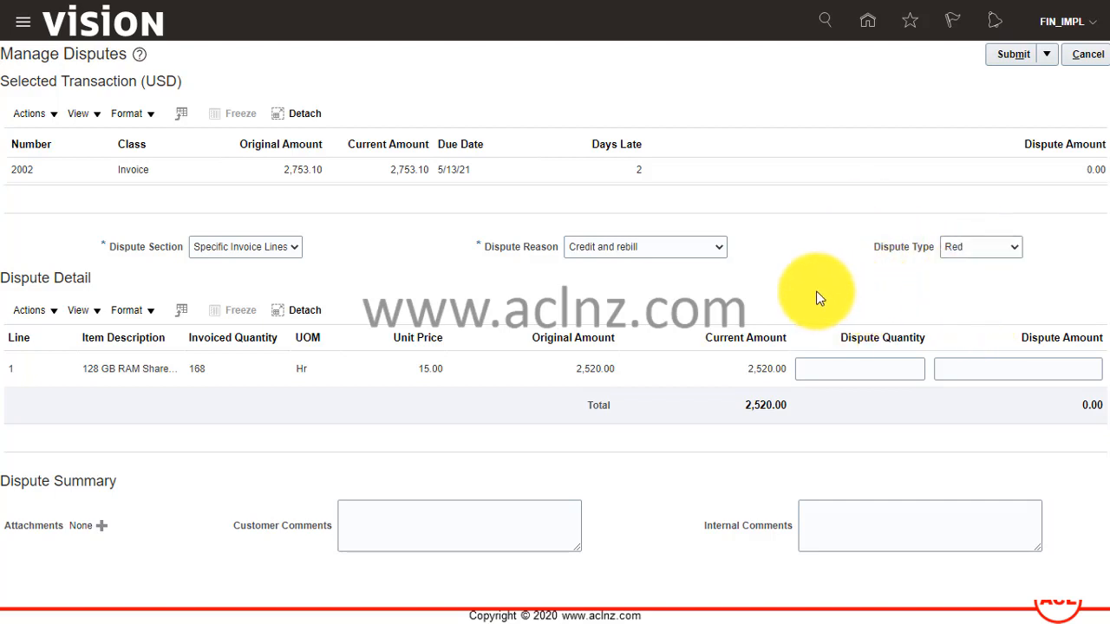
# - Set the dispute type to Amber and the dispute quantity of invoice line 1 to 24
pyautogui.click(961, 251)
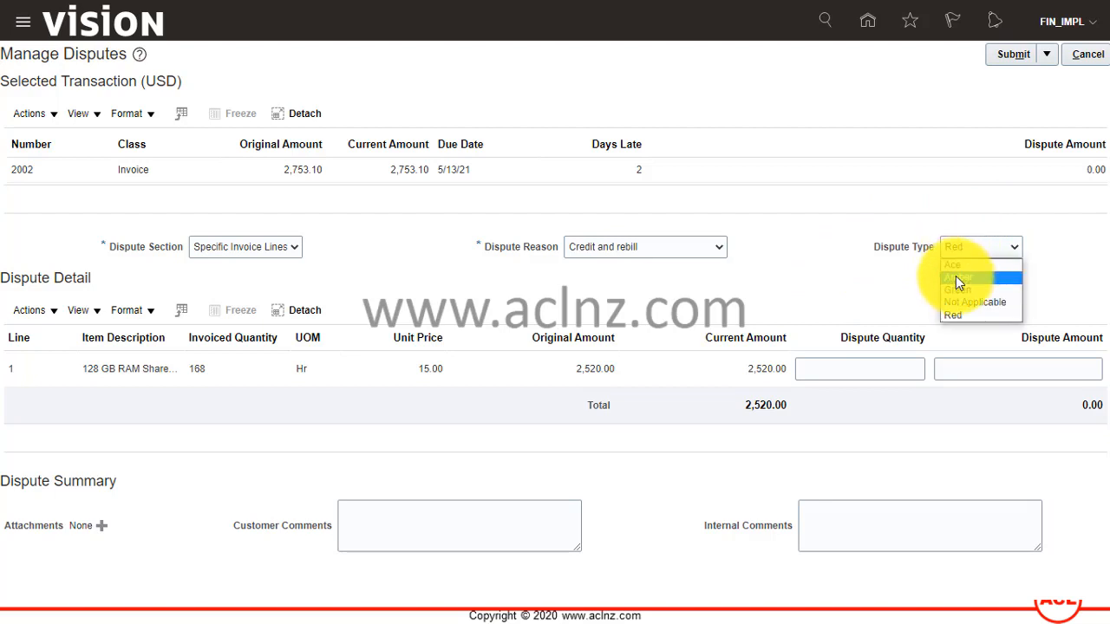
pyautogui.click(955, 276)
pyautogui.click(882, 276)
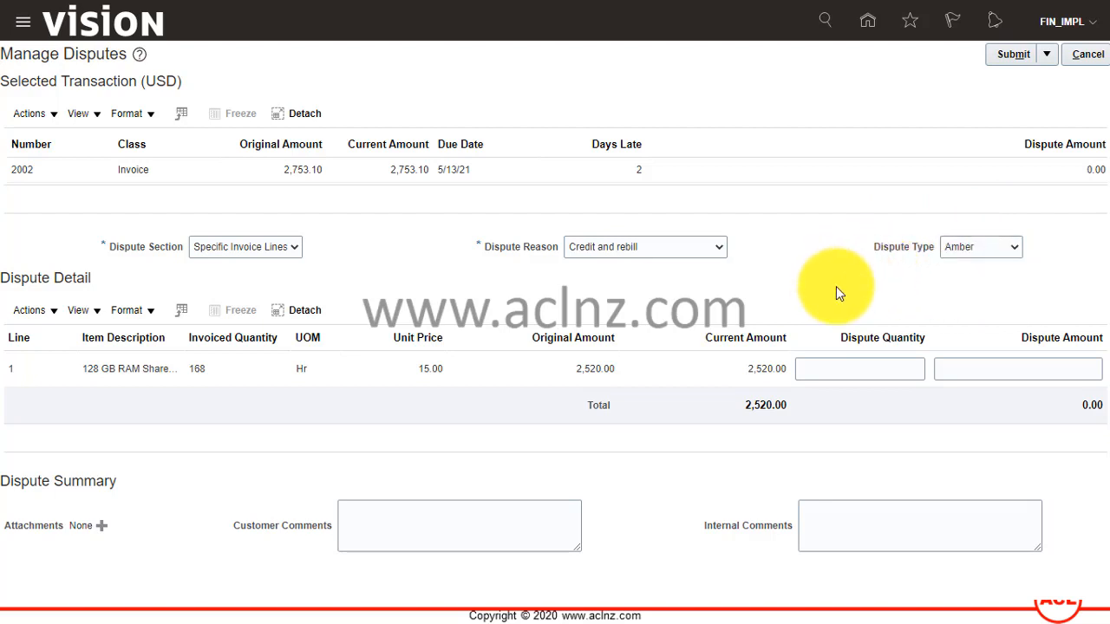
pyautogui.click(862, 371)
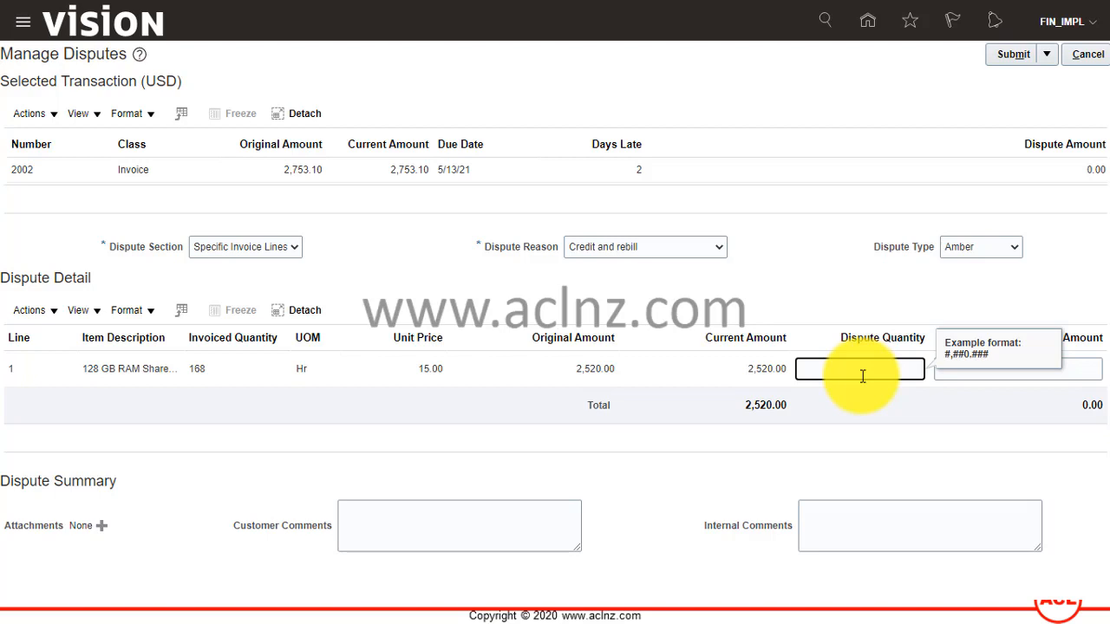
pyautogui.write('24')
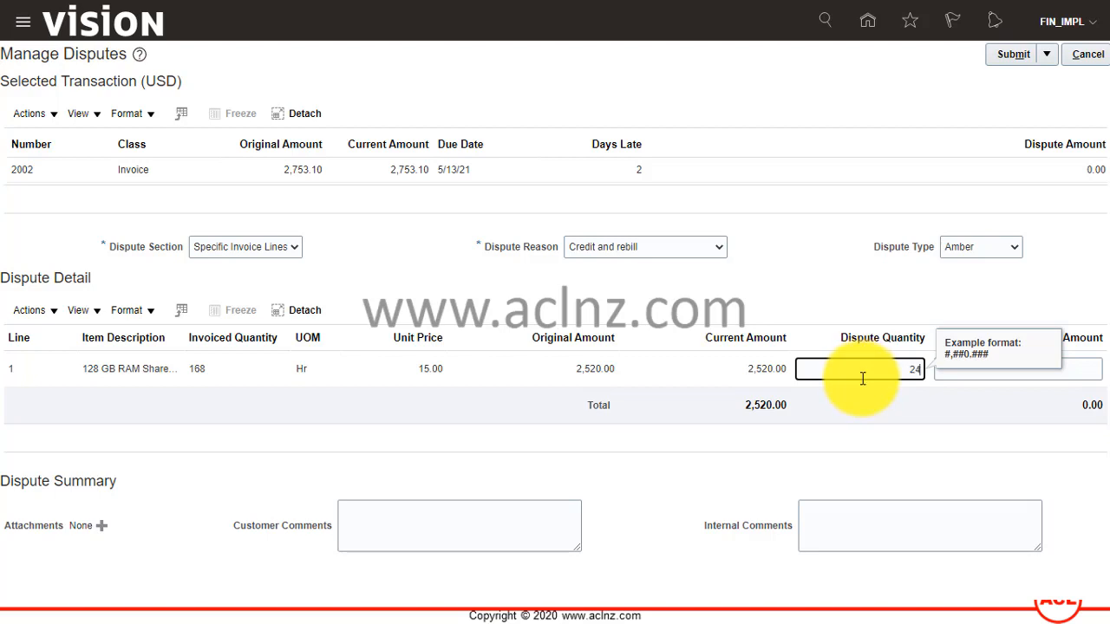
pyautogui.click(937, 301)
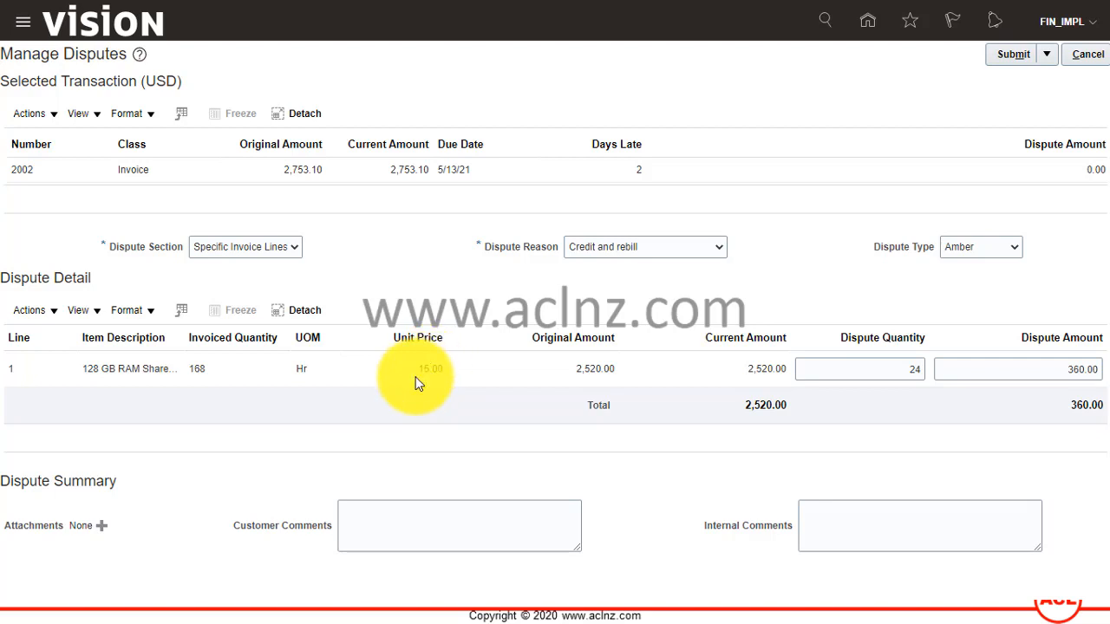
# - Check the disputed line's unit price and enter the customer comment "Server was shut down on Sunday for 24 hours"
pyautogui.moveTo(420, 368); pyautogui.dragTo(446, 370)
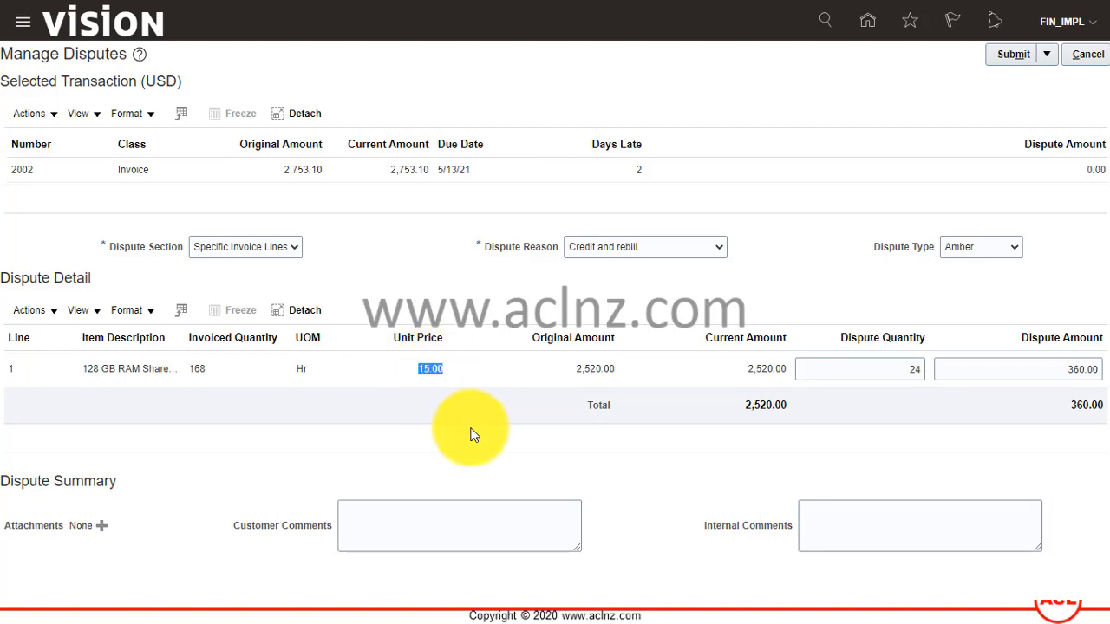
pyautogui.click(428, 428)
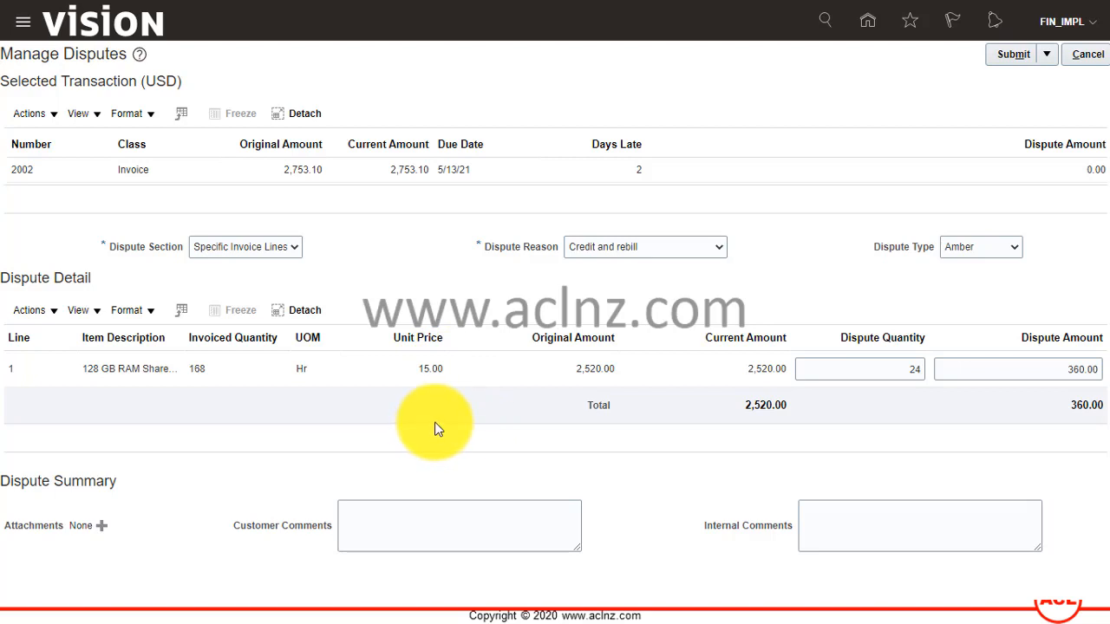
pyautogui.click(476, 523)
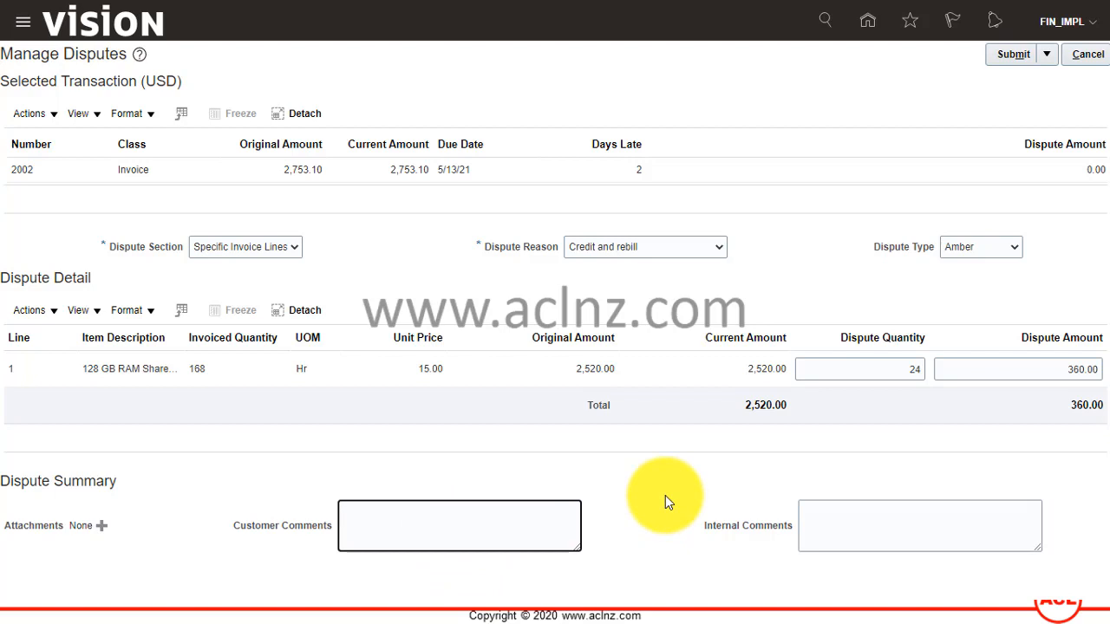
pyautogui.write('Server was shut down on Sunday for 24 hours')
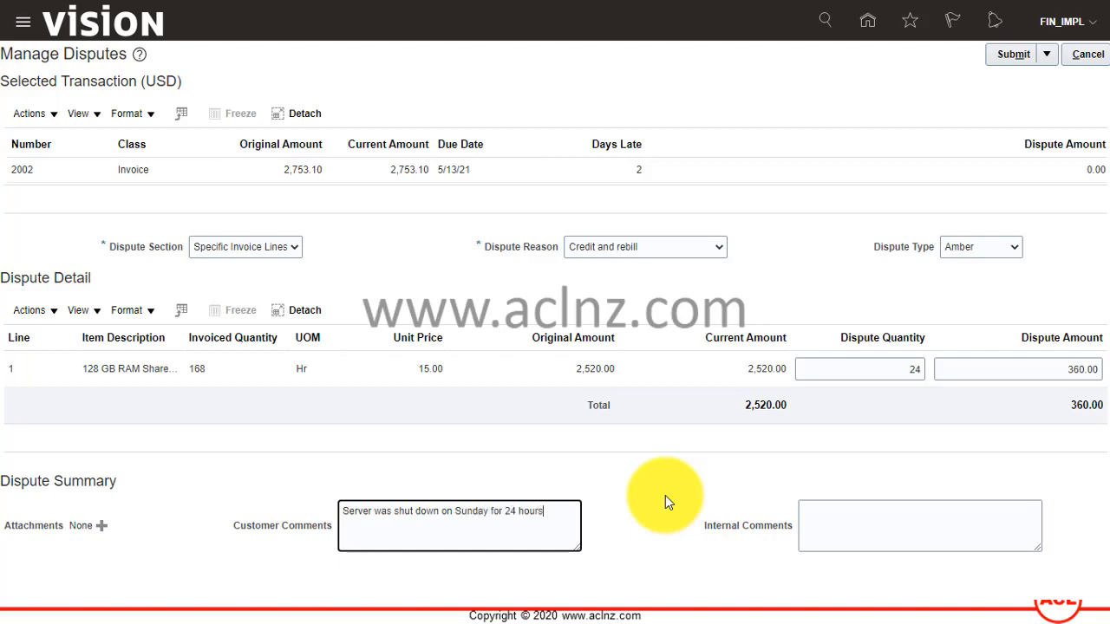
# - Extend the customer comment with ". Hence request for refund. Please approve."
pyautogui.write('. Hence request for refund. Please approve.')
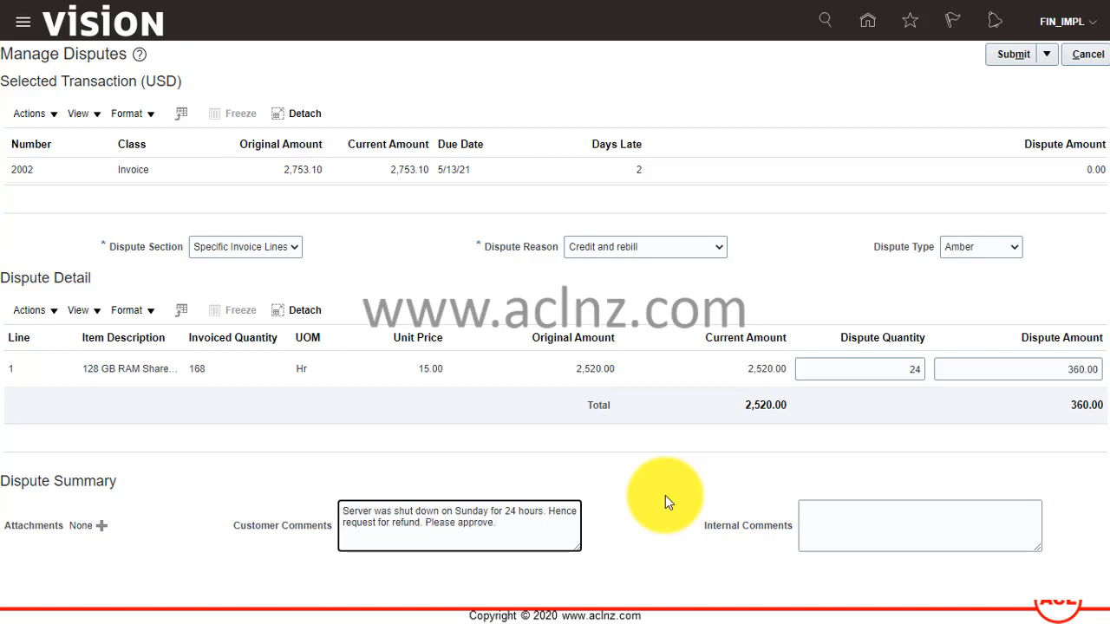
pyautogui.click(838, 528)
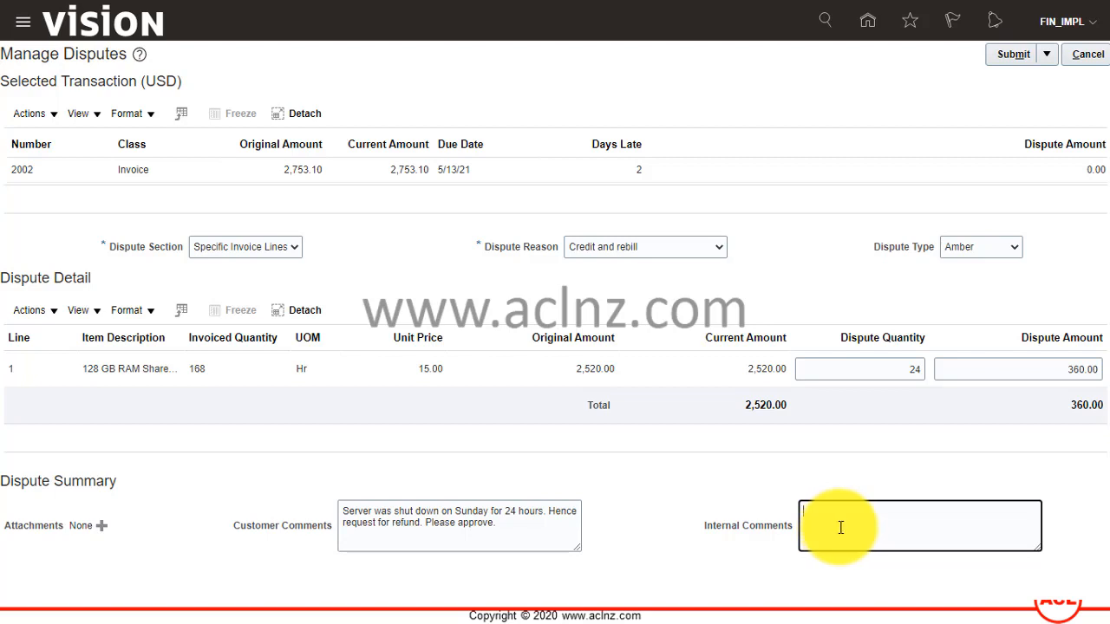
pyautogui.moveTo(508, 526); pyautogui.dragTo(315, 508)
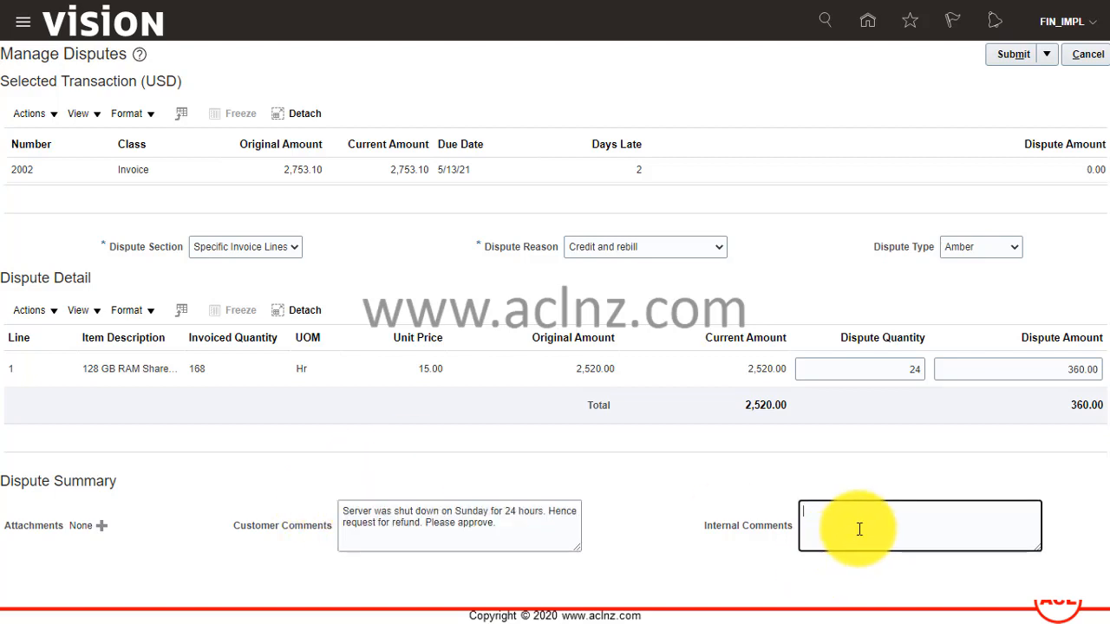
# - Enter the internal comment "Customer called and requested for this dispute to be raised on behalf." and submit the dispute
pyautogui.write('Customer cal')
pyautogui.write('led and reques')
pyautogui.write('ted for this')
pyautogui.write(' dispute f')
pyautogui.write('o be ra')
pyautogui.write('ised on th')
pyautogui.write('i')
pyautogui.write('alf.')
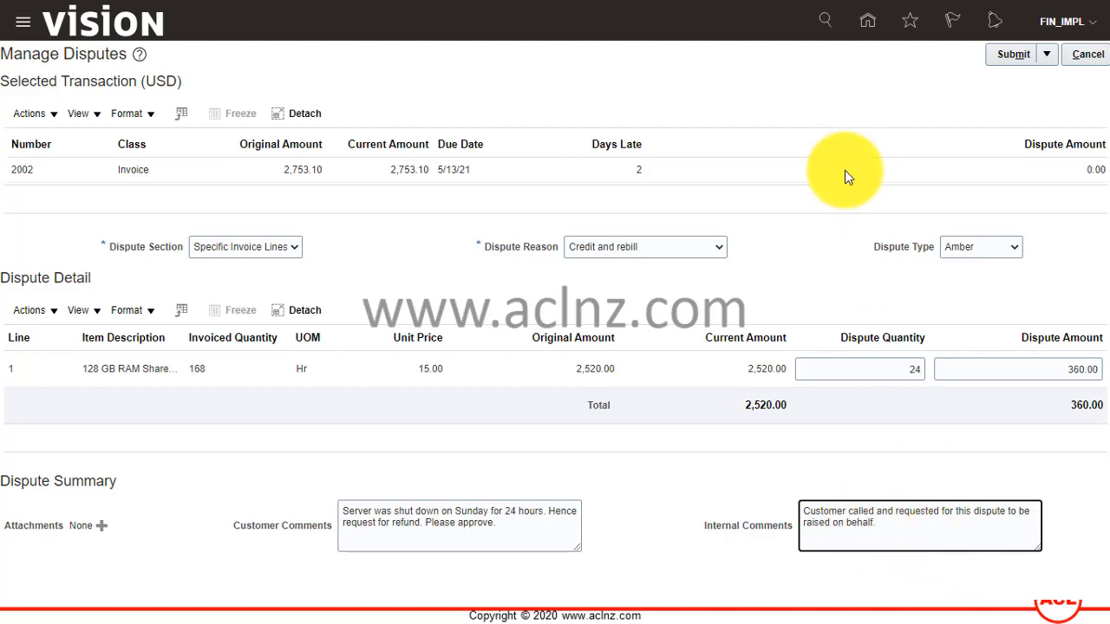
pyautogui.click(1006, 56)
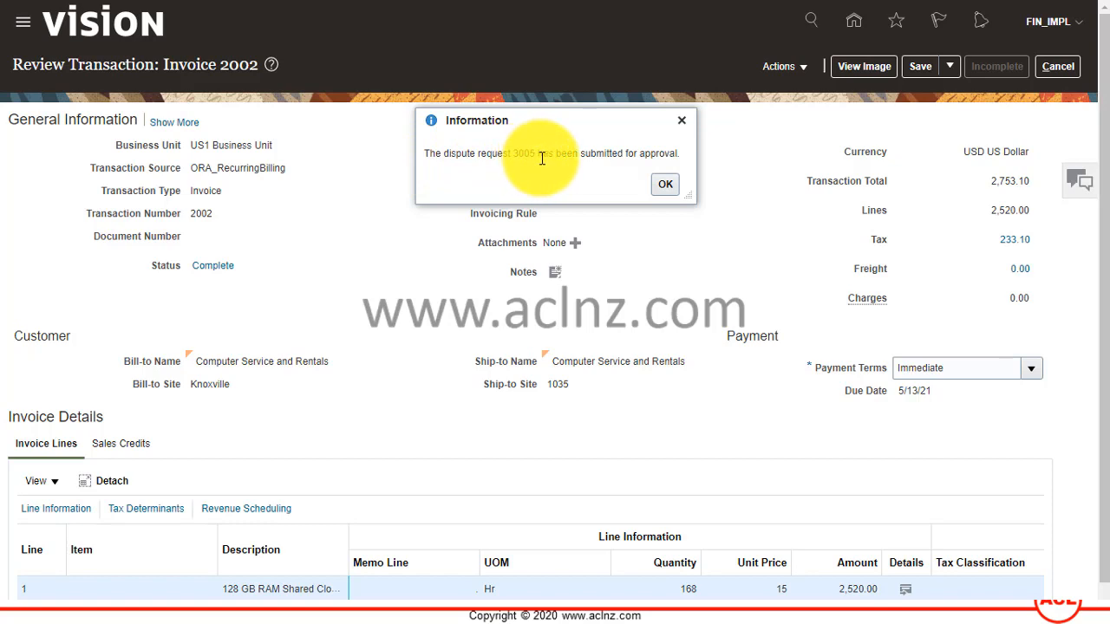
pyautogui.click(663, 189)
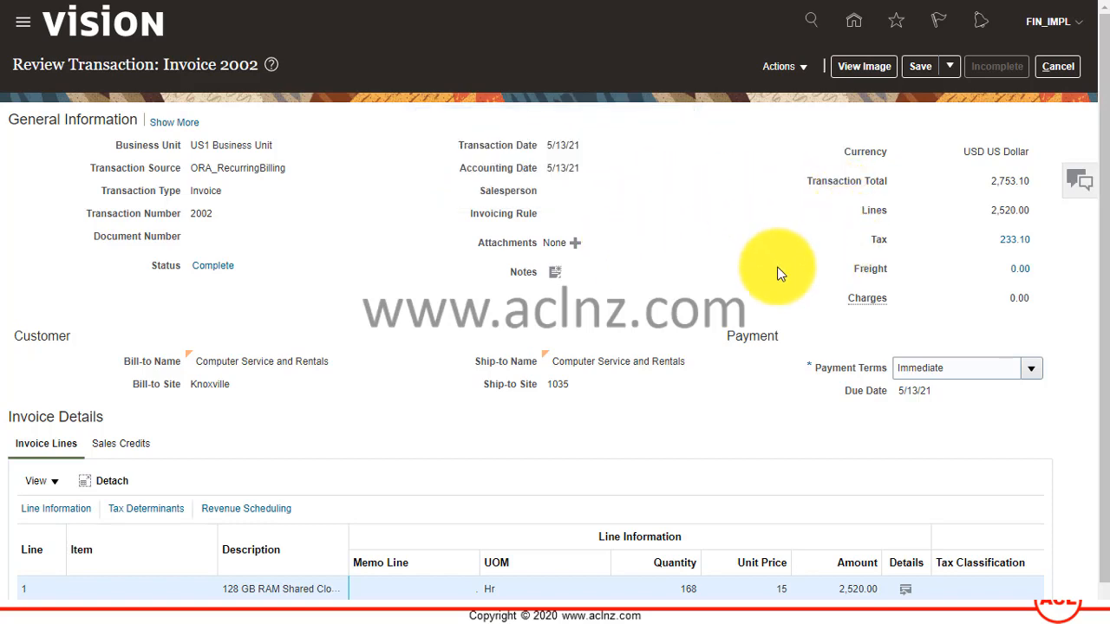
# - Examine the invoice's transaction activities for all installments, including their details, and return to the invoice
pyautogui.scroll(-1, 778, 272)
pyautogui.scroll(1, 780, 275)
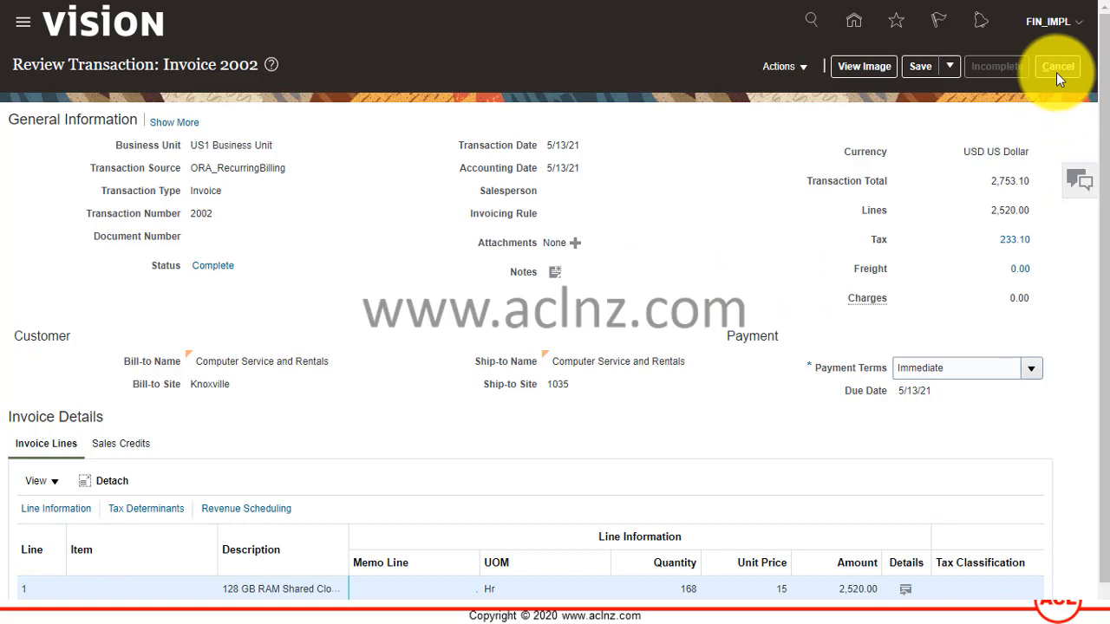
pyautogui.click(803, 68)
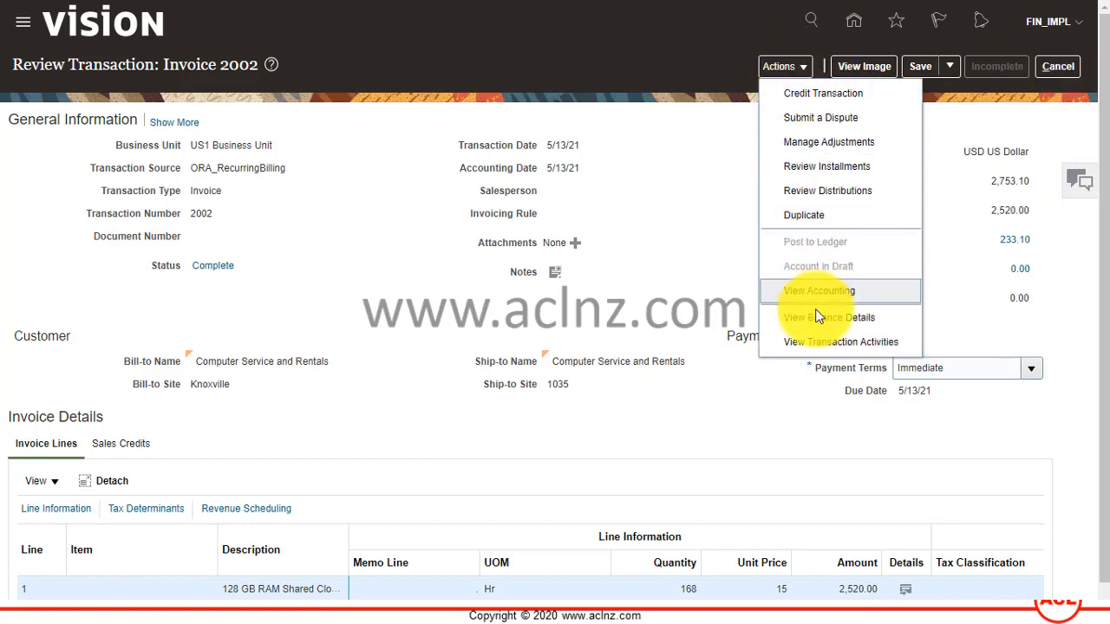
pyautogui.click(817, 340)
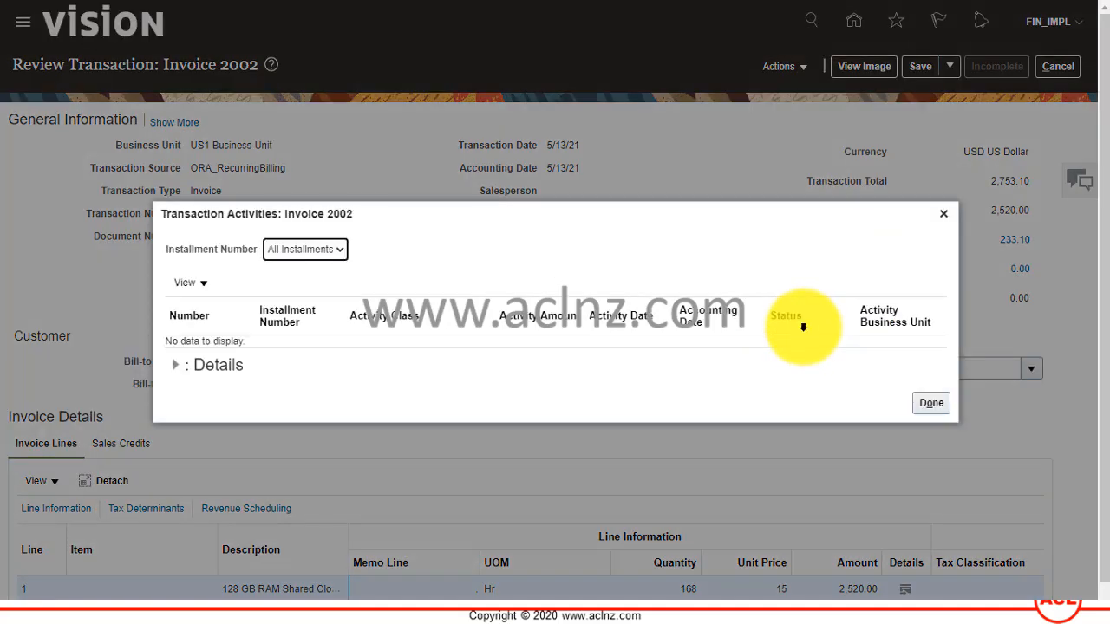
pyautogui.click(172, 367)
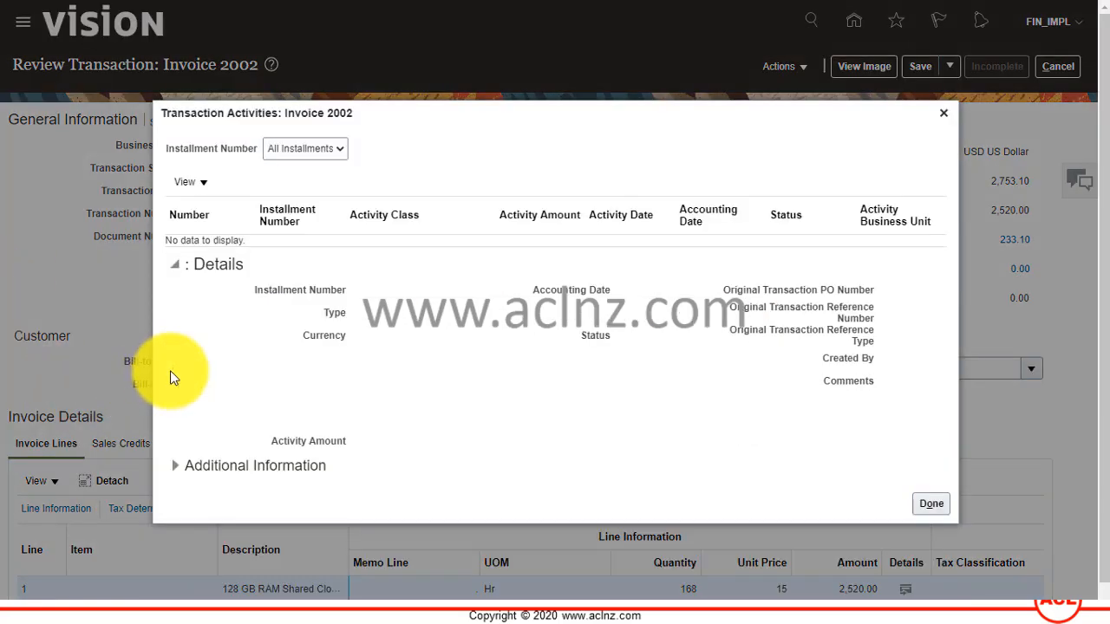
pyautogui.click(928, 504)
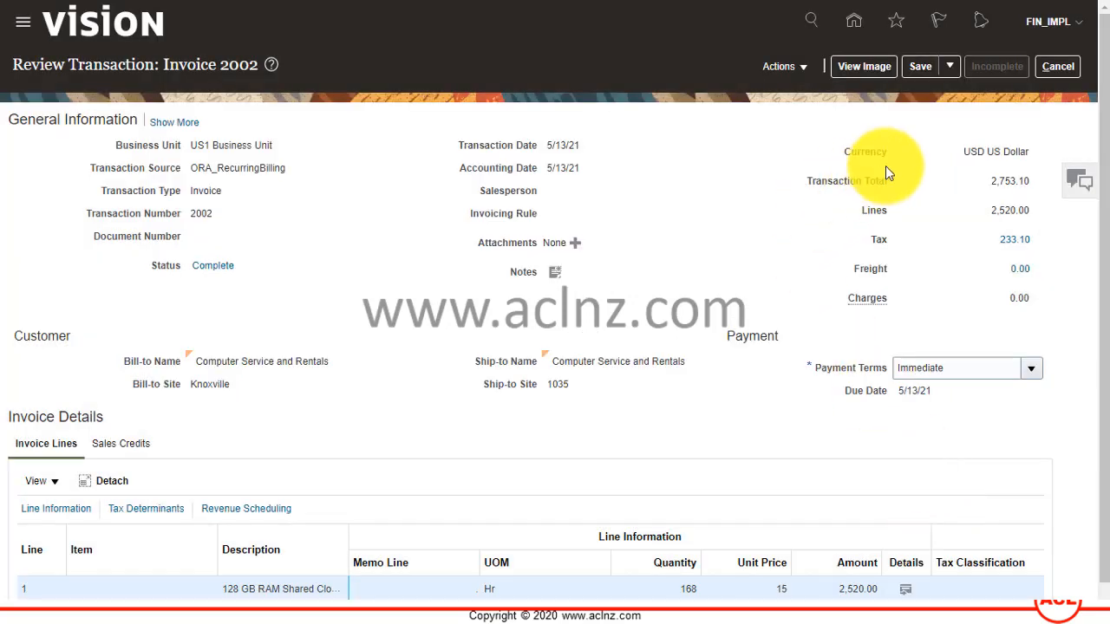
pyautogui.click(807, 68)
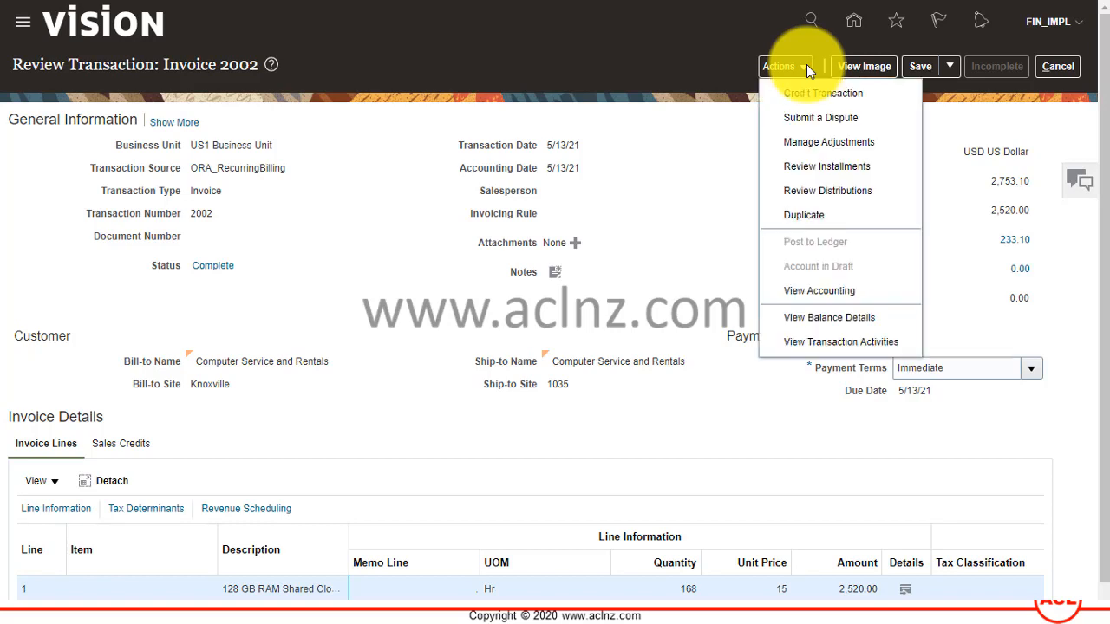
pyautogui.click(806, 66)
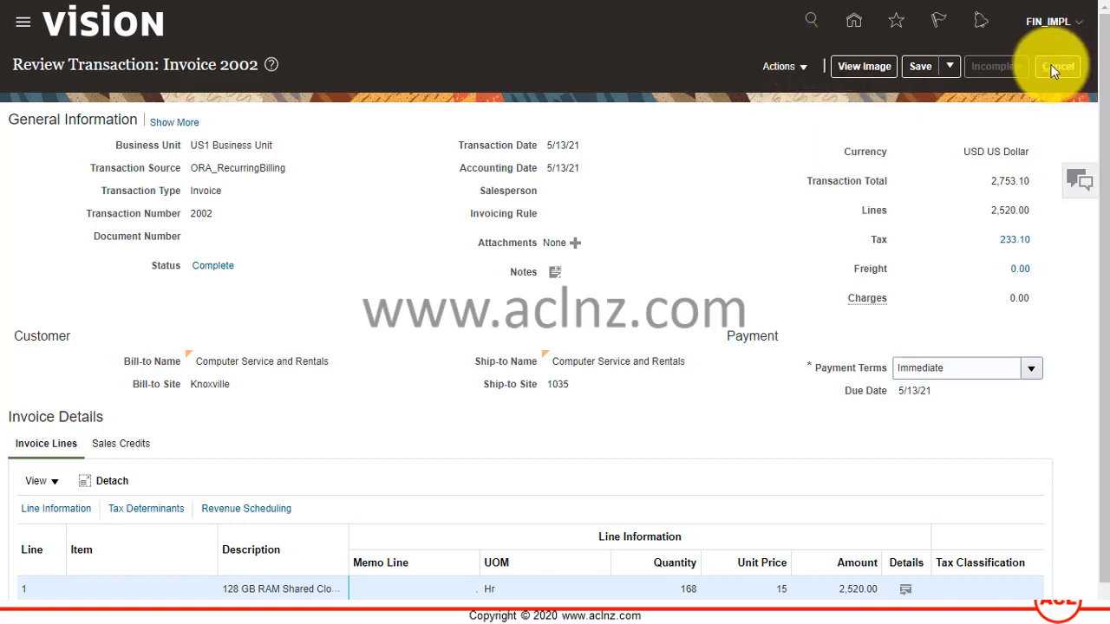